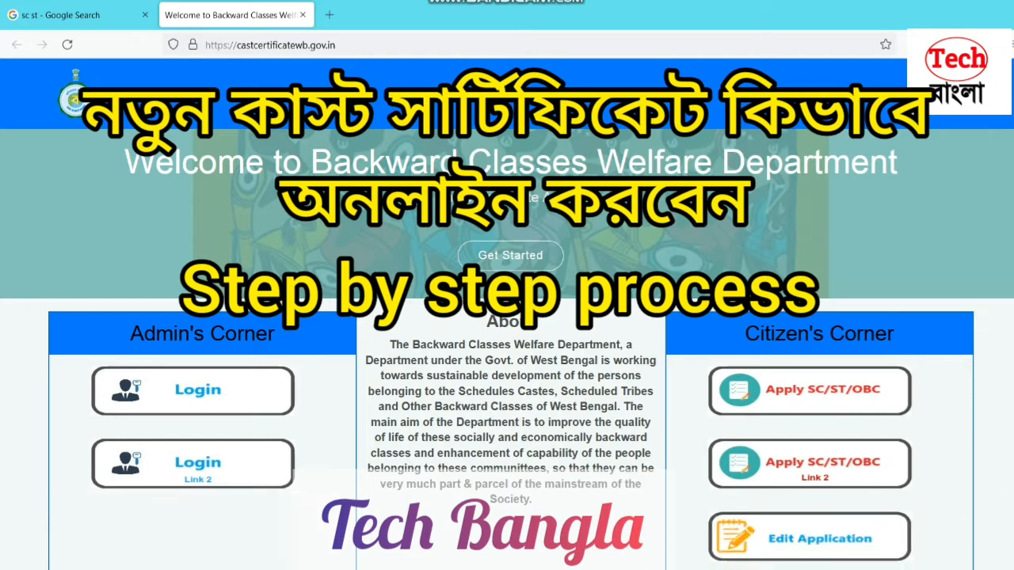
# Open a new empty Firefox tab beside the castcertificatewb.gov.in home page
pyautogui.click(881, 569)
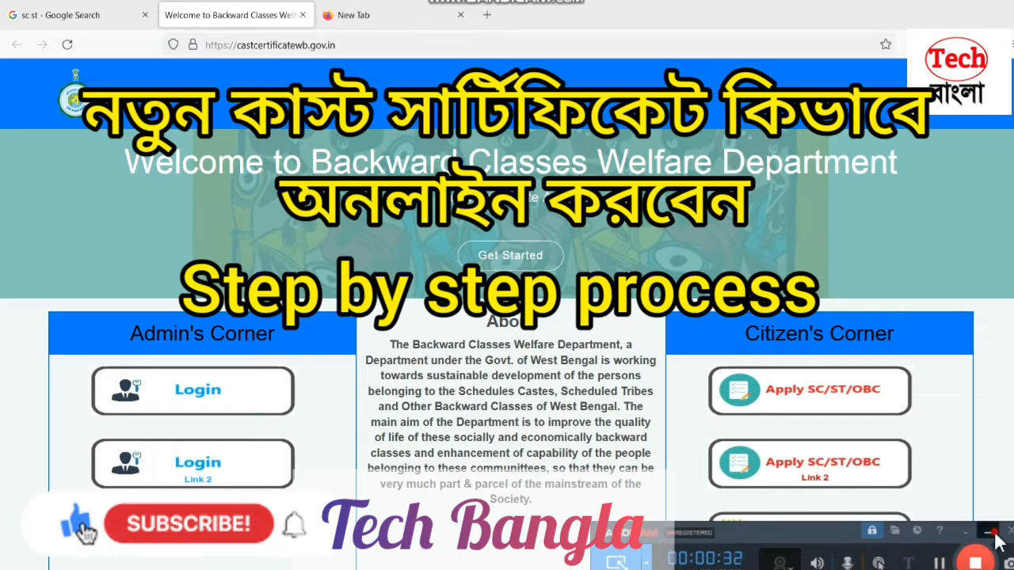
# Search Google for 'sc st' and open the castcertificatewb.gov.in Caste Certificate result
pyautogui.click(374, 15)
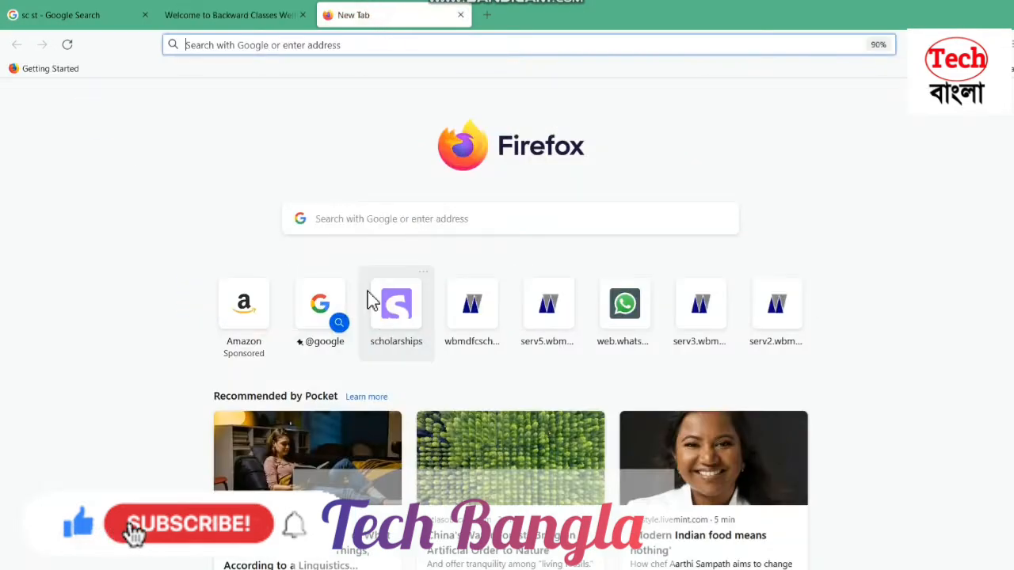
pyautogui.click(405, 224)
pyautogui.write('sc')
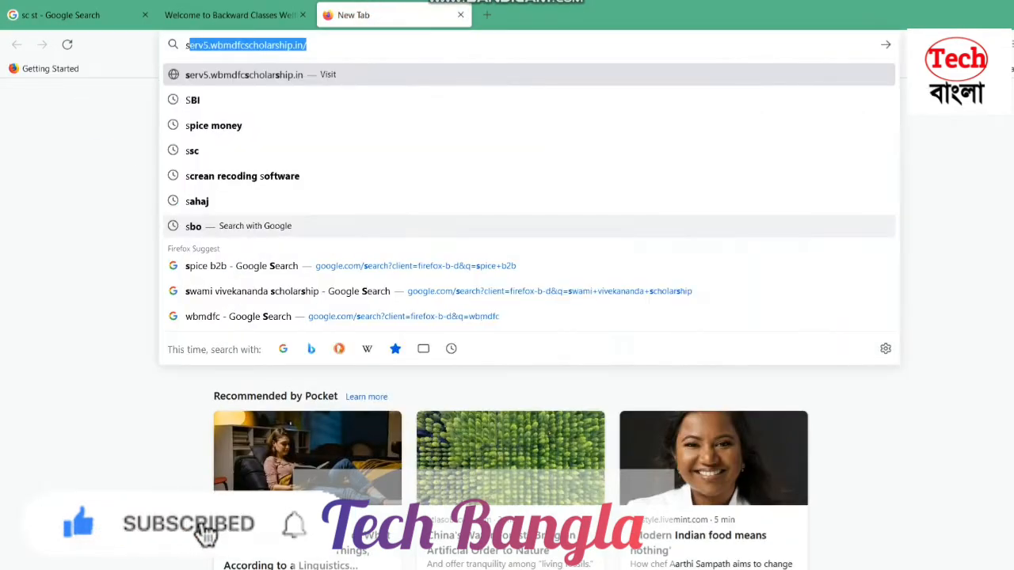
pyautogui.press('BackSpace')
pyautogui.write('st')
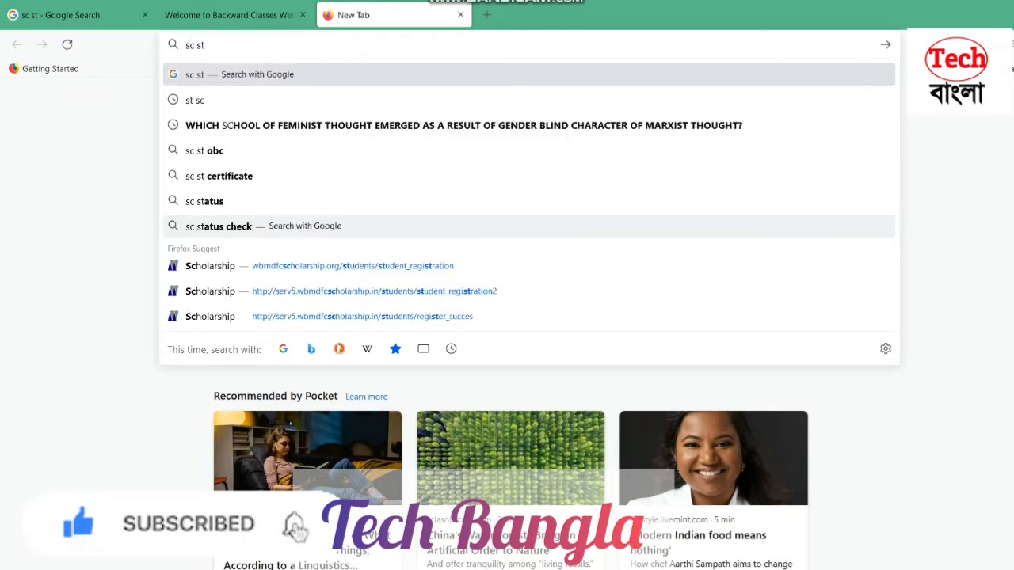
pyautogui.press('Return')
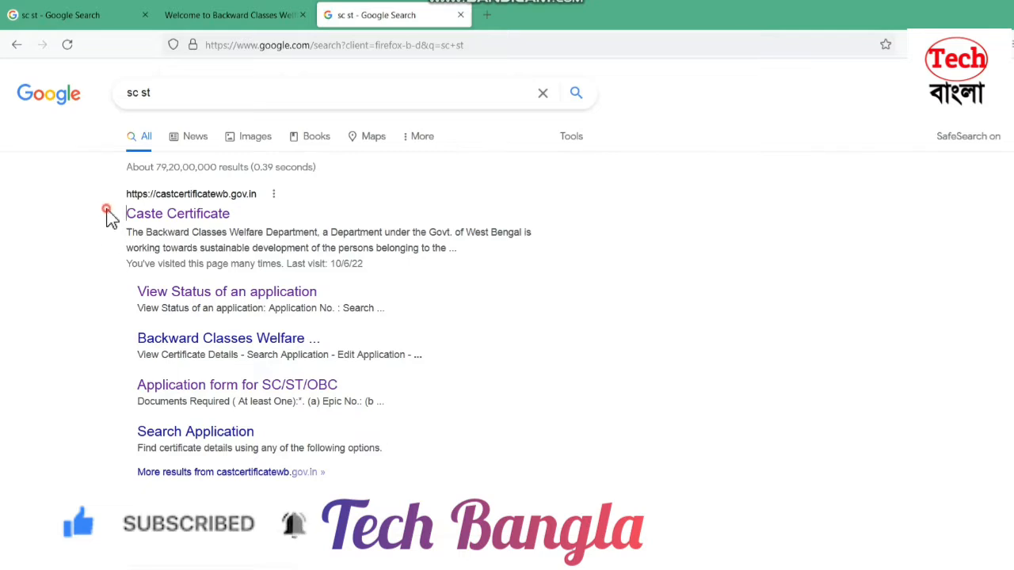
pyautogui.moveTo(111, 218); pyautogui.dragTo(259, 220)
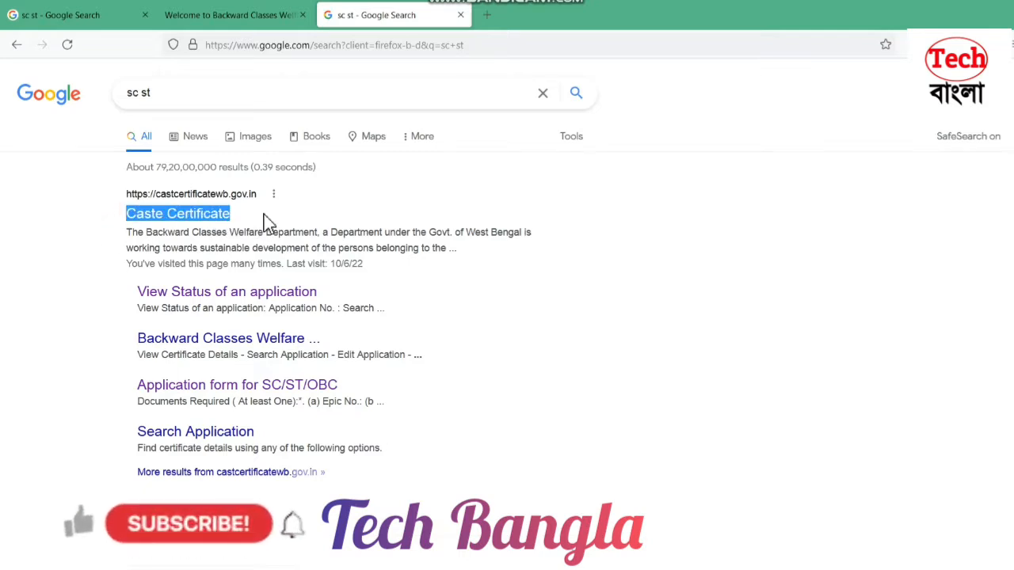
pyautogui.click(204, 221)
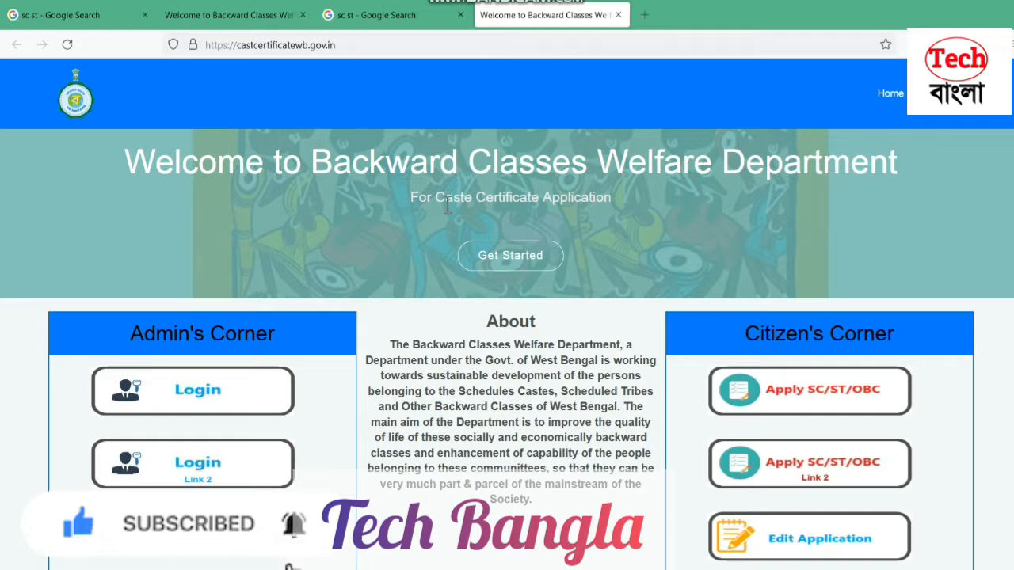
# Load the Apply SC/ST/OBC application form from Citizen's Corner
pyautogui.moveTo(627, 205); pyautogui.dragTo(395, 202)
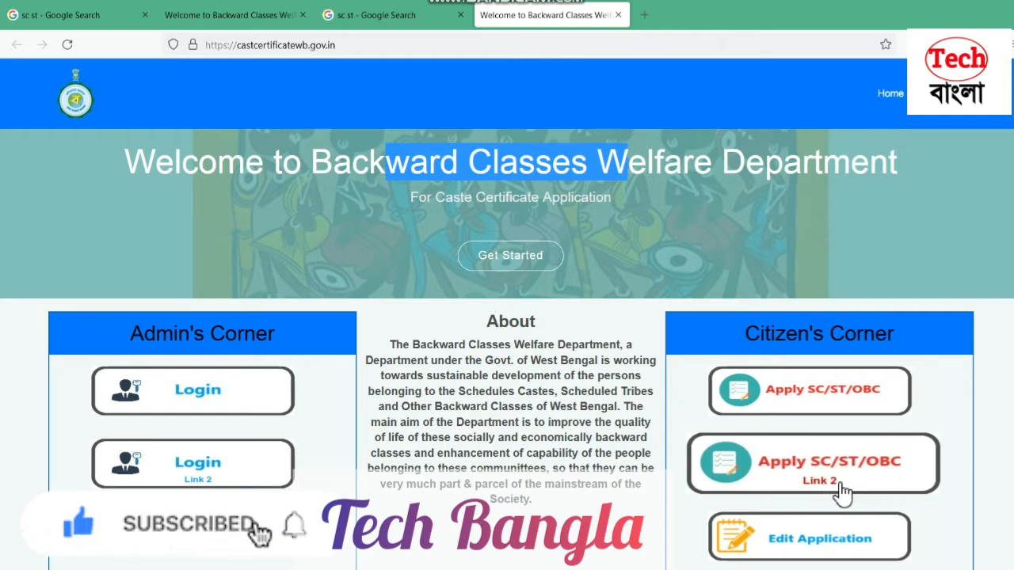
pyautogui.click(792, 393)
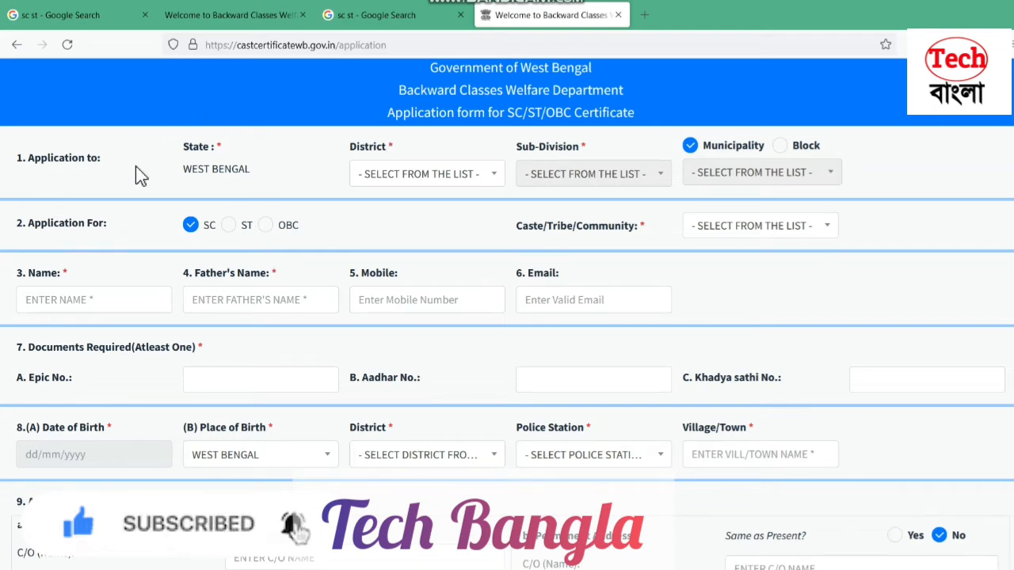
# Choose UTTAR DINAJPUR as the district, searching the list with 'ut'
pyautogui.moveTo(171, 156); pyautogui.dragTo(279, 153)
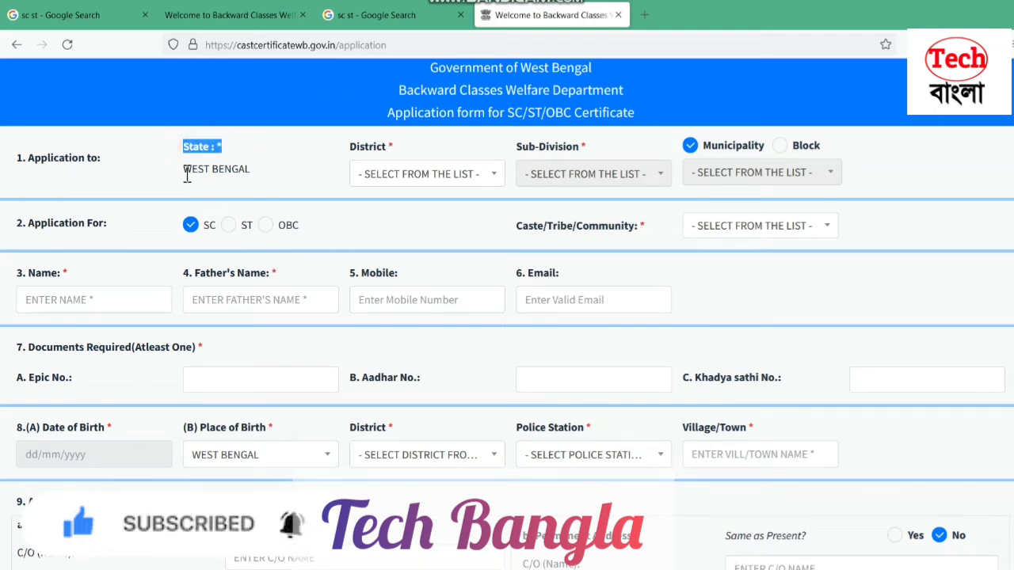
pyautogui.moveTo(187, 176); pyautogui.dragTo(325, 182)
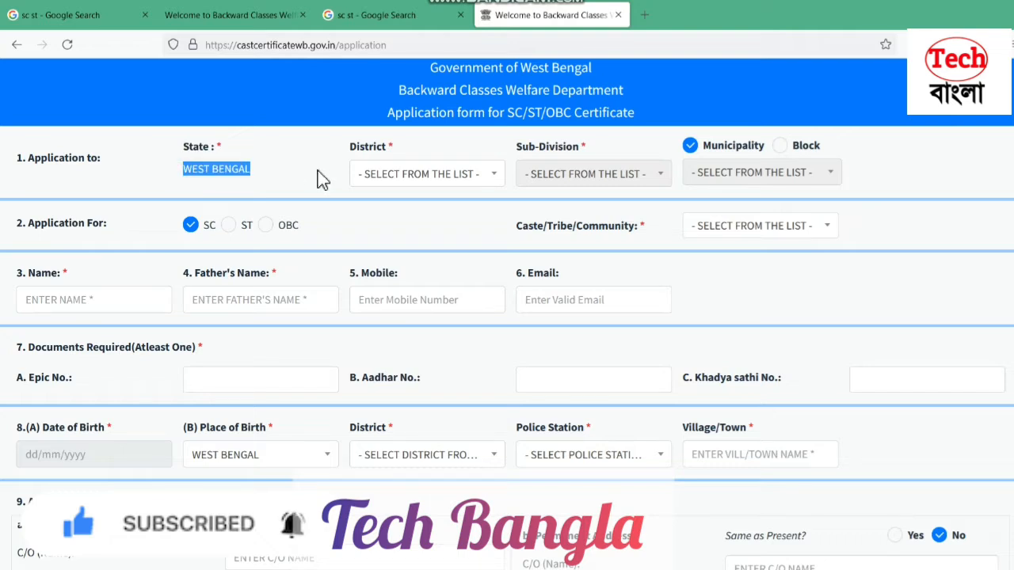
pyautogui.click(341, 150)
pyautogui.moveTo(342, 150); pyautogui.dragTo(401, 151)
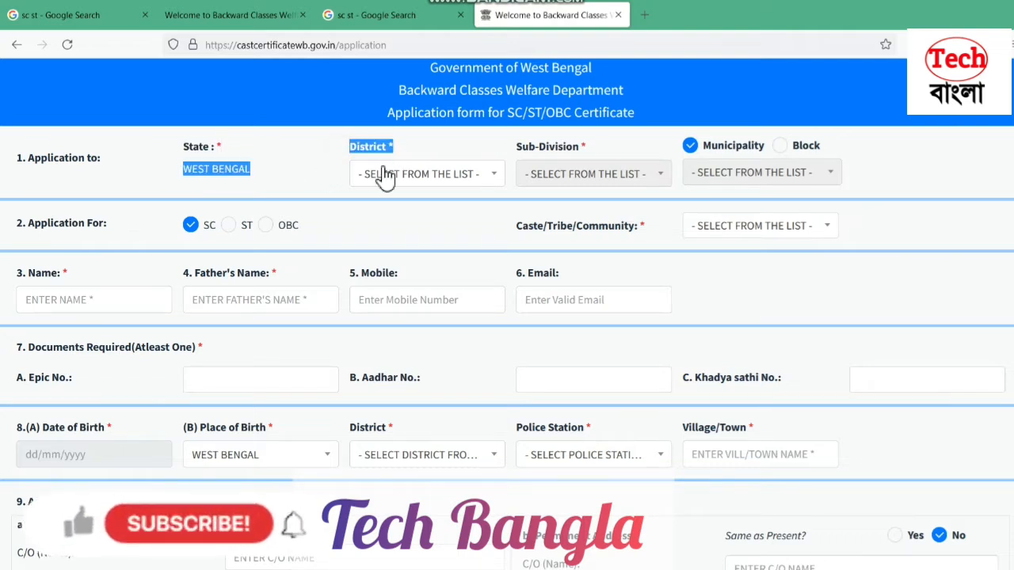
pyautogui.click(374, 176)
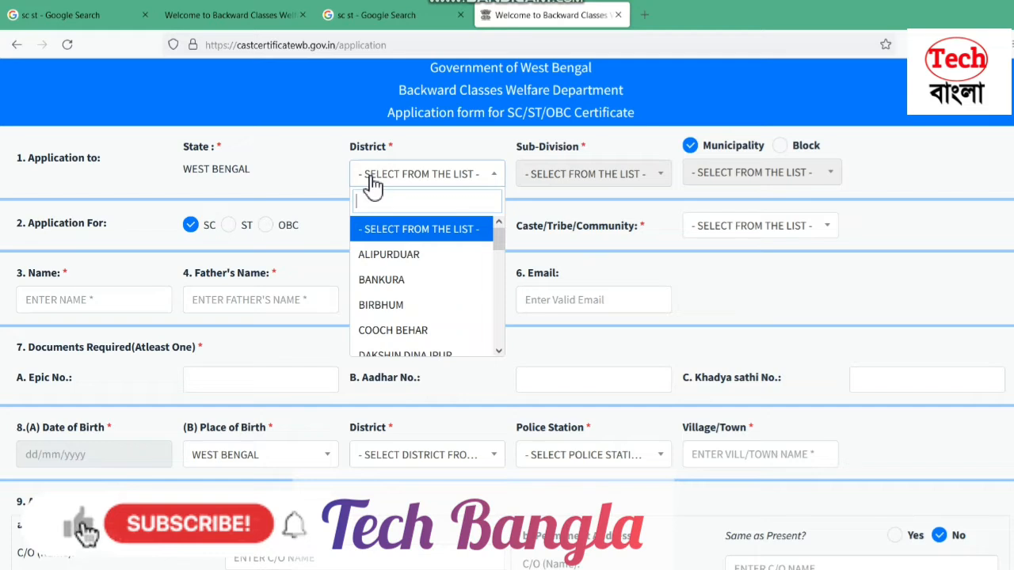
pyautogui.write('w')
pyautogui.write('n')
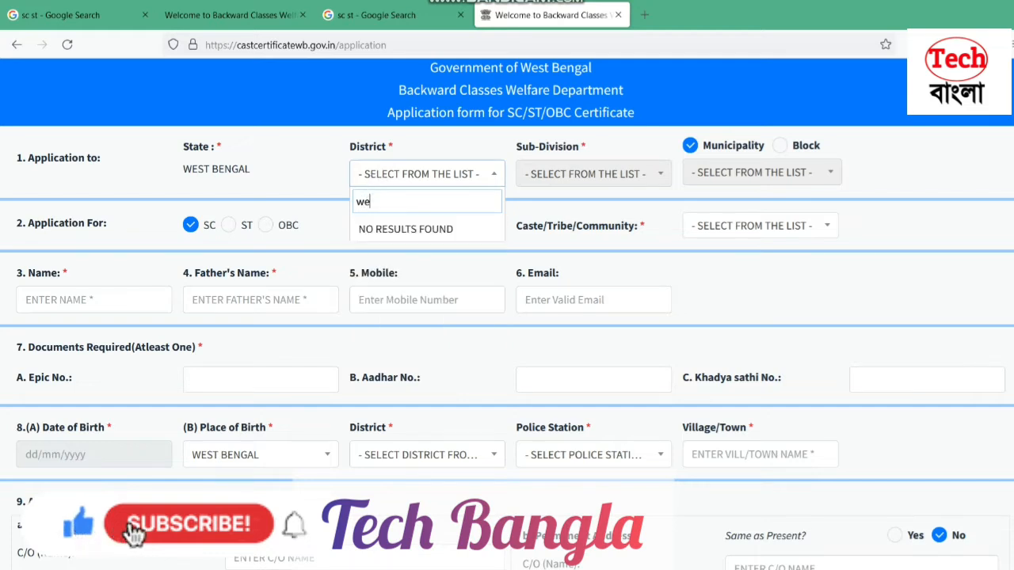
pyautogui.press('BackSpace')
pyautogui.press('BackSpace')
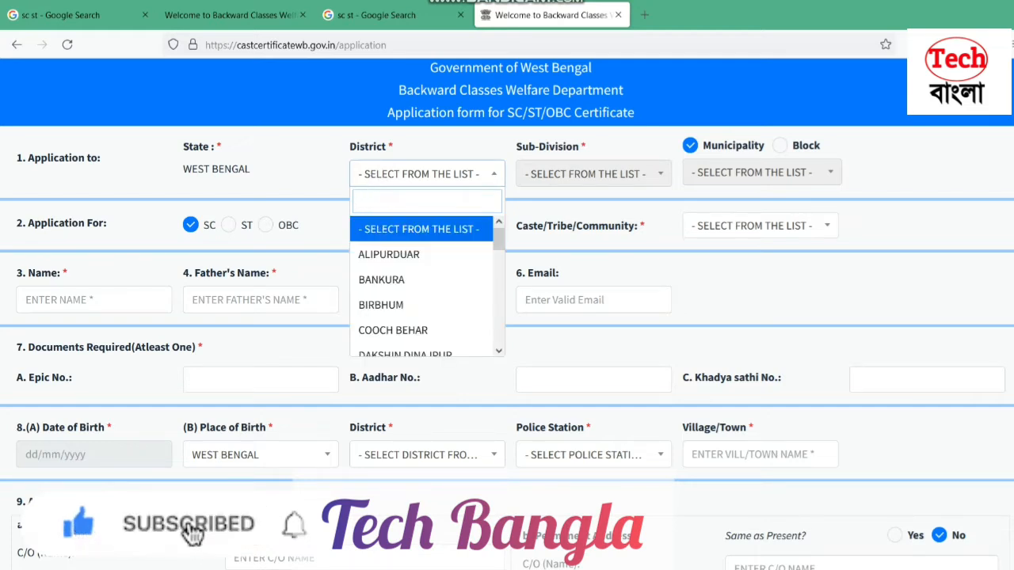
pyautogui.write('u')
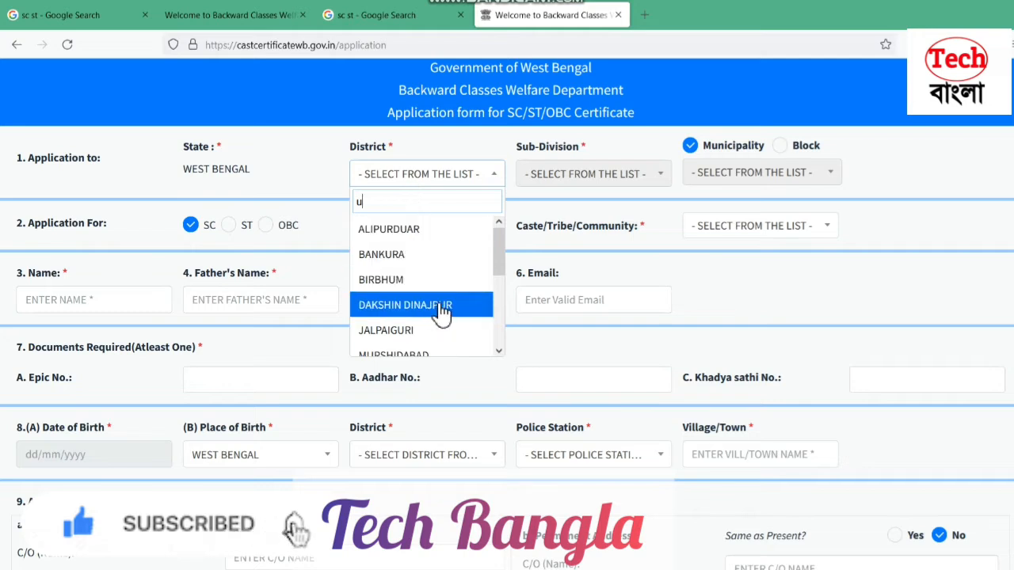
pyautogui.write('t')
pyautogui.click(440, 255)
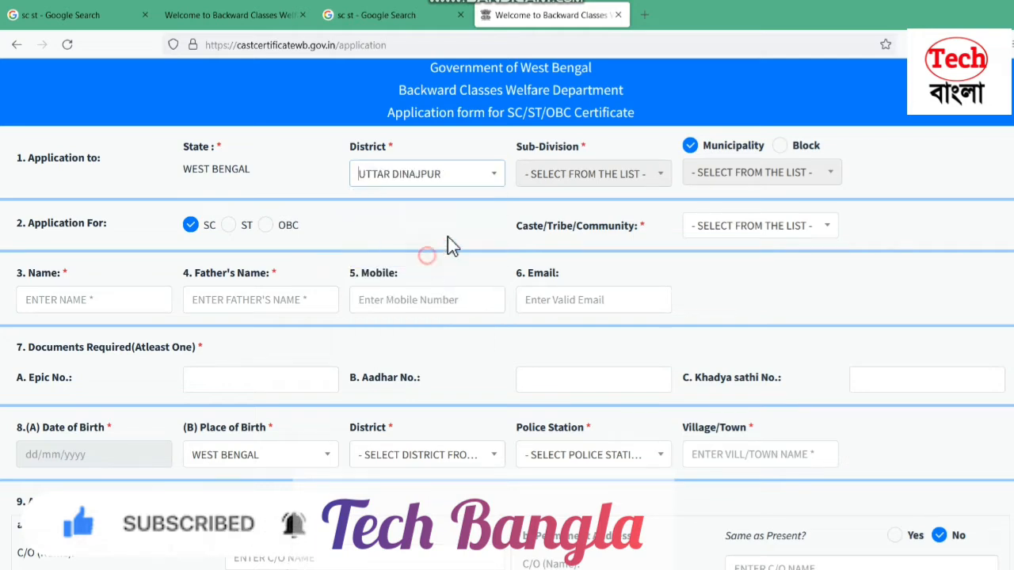
# Set sub-division ISLAMPUR and apply via Block, selecting block ISLAMPUR
pyautogui.moveTo(512, 154); pyautogui.dragTo(599, 151)
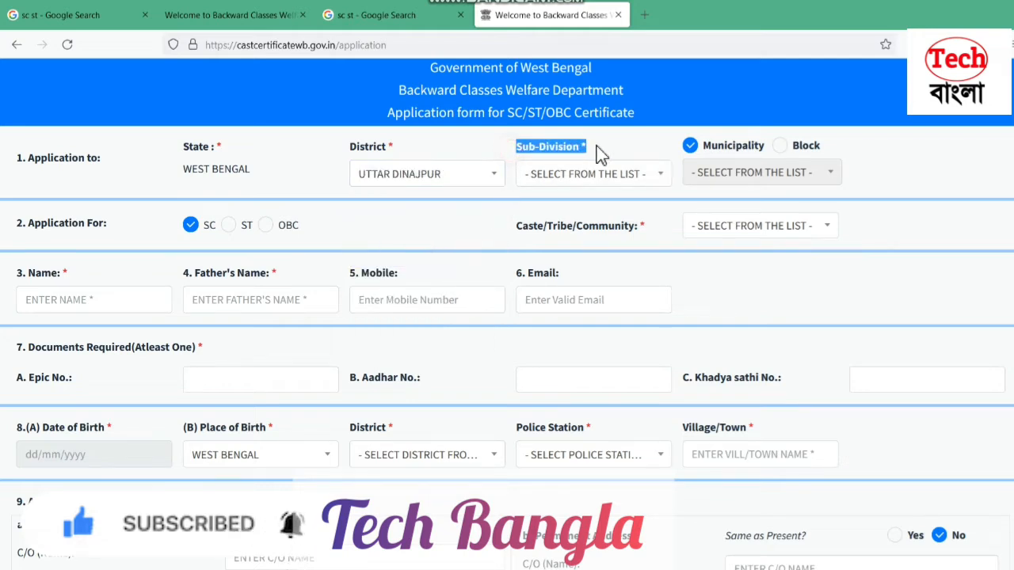
pyautogui.click(576, 174)
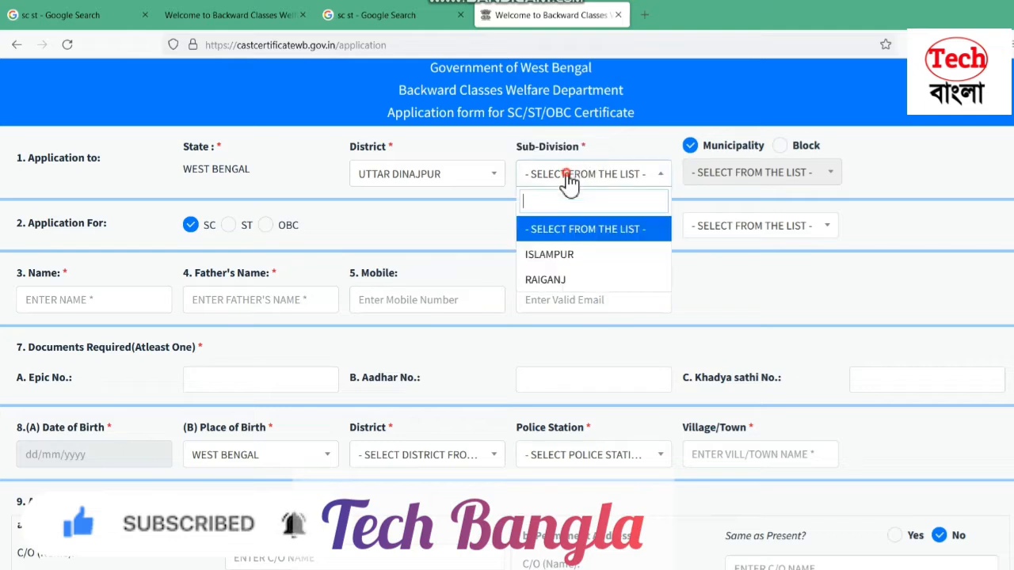
pyautogui.click(569, 255)
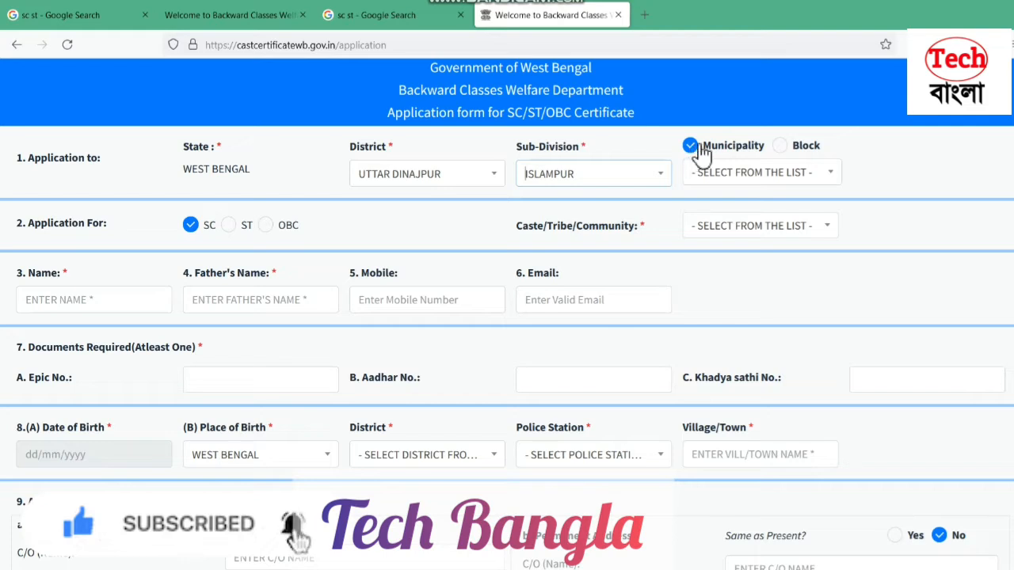
pyautogui.click(780, 147)
pyautogui.click(742, 176)
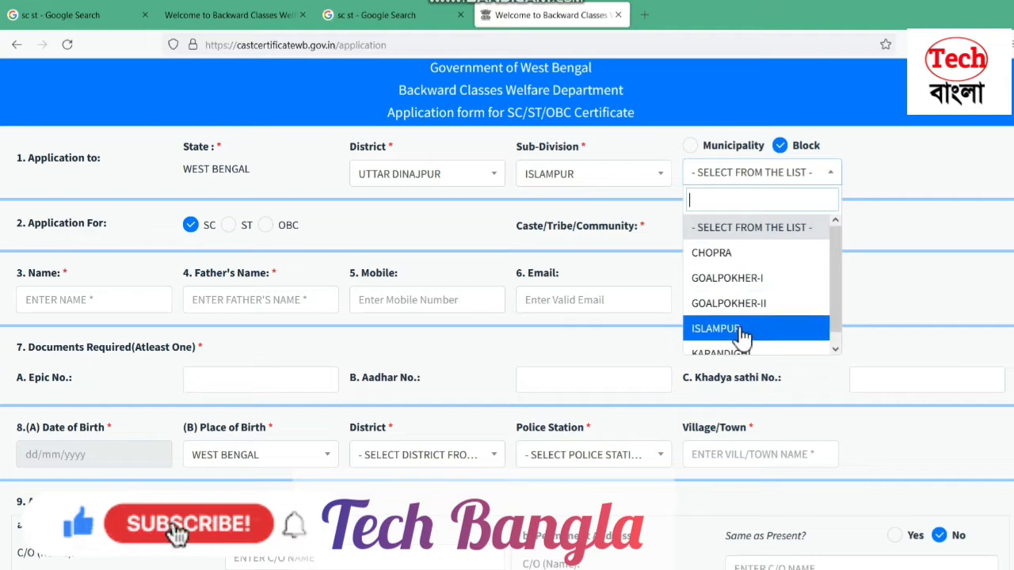
pyautogui.click(772, 327)
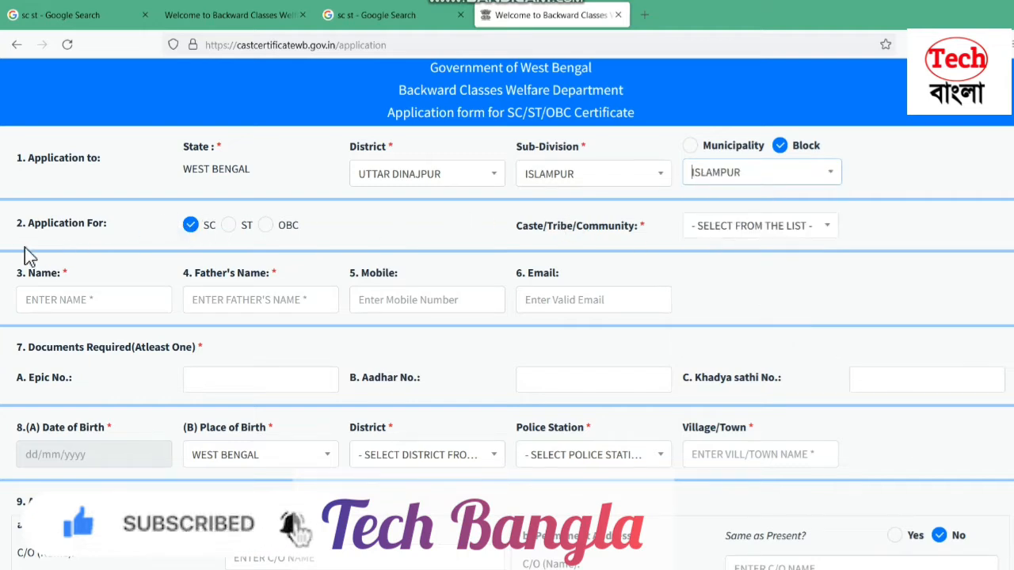
pyautogui.moveTo(115, 231); pyautogui.dragTo(21, 233)
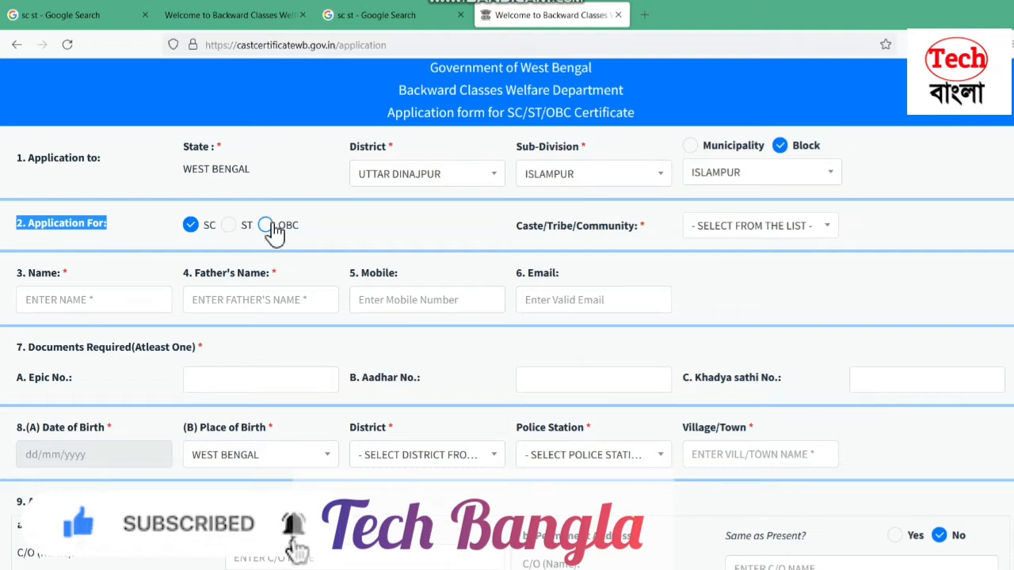
# Keep SC as the certificate type and dismiss the antivirus warning popup
pyautogui.click(228, 225)
pyautogui.click(194, 226)
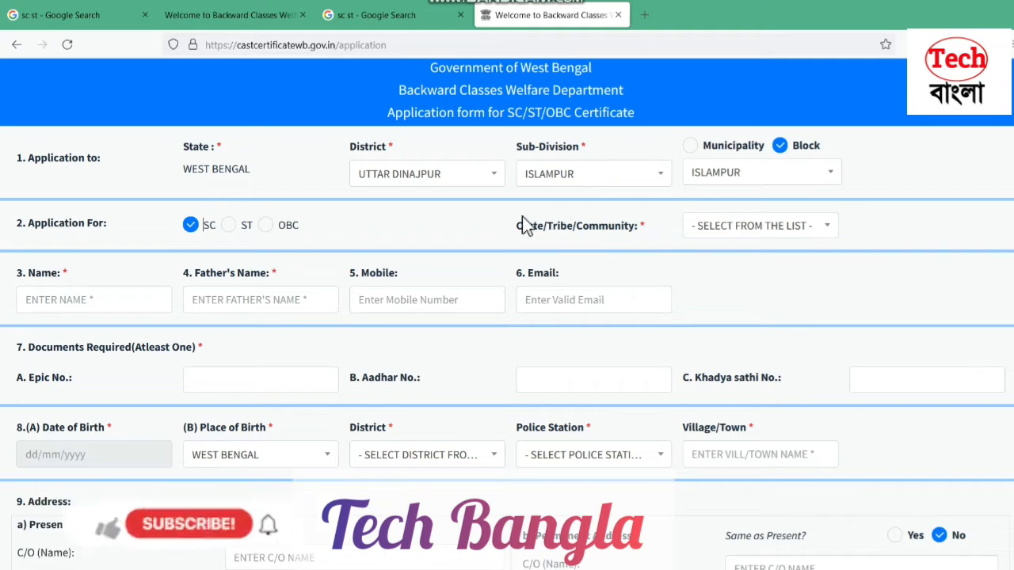
pyautogui.moveTo(513, 228); pyautogui.dragTo(643, 226)
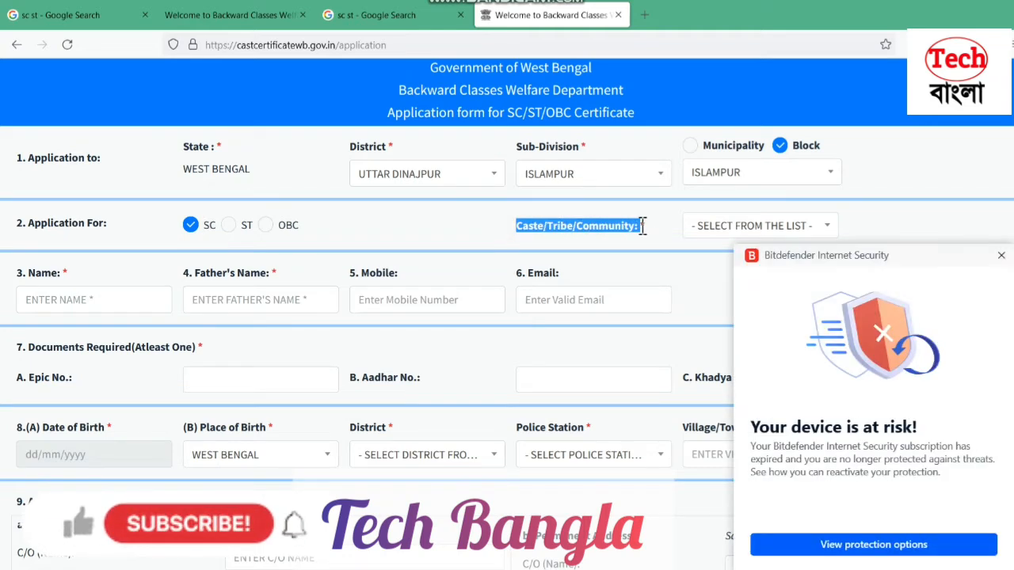
pyautogui.click(1001, 255)
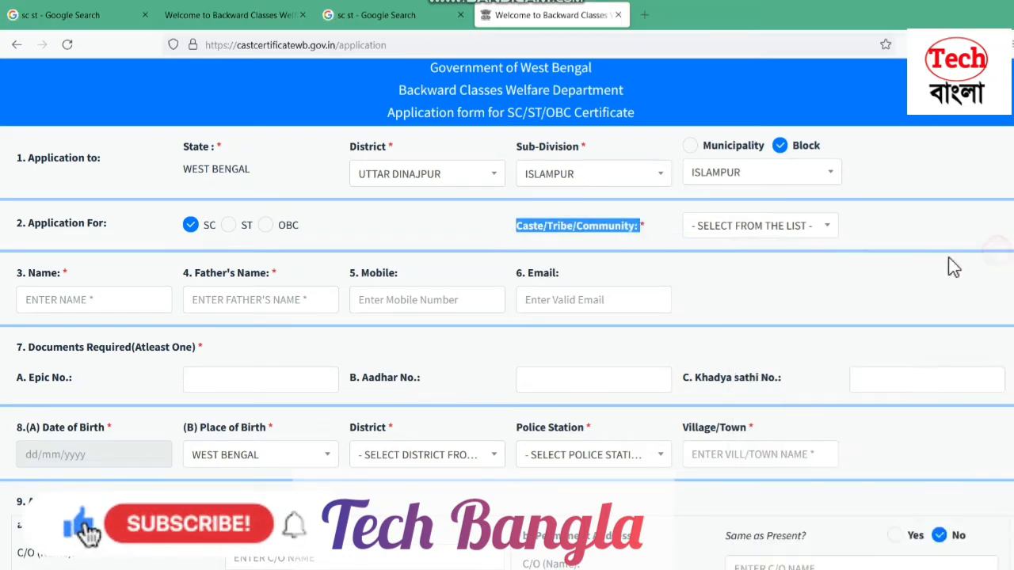
# Search 'ja' in the Caste/Tribe/Community list and choose JALIA KAIBARTTA
pyautogui.click(767, 234)
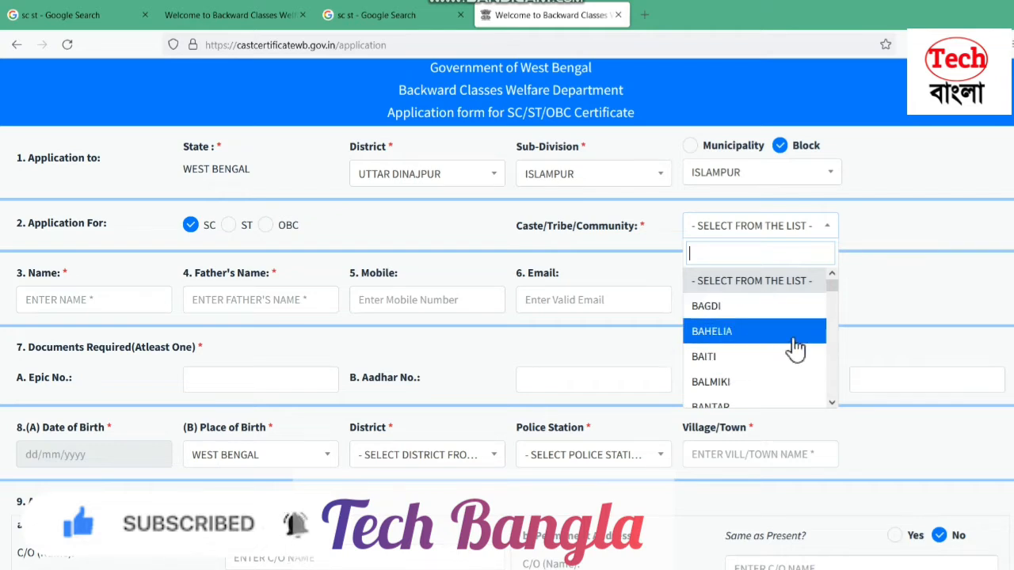
pyautogui.write('raj')
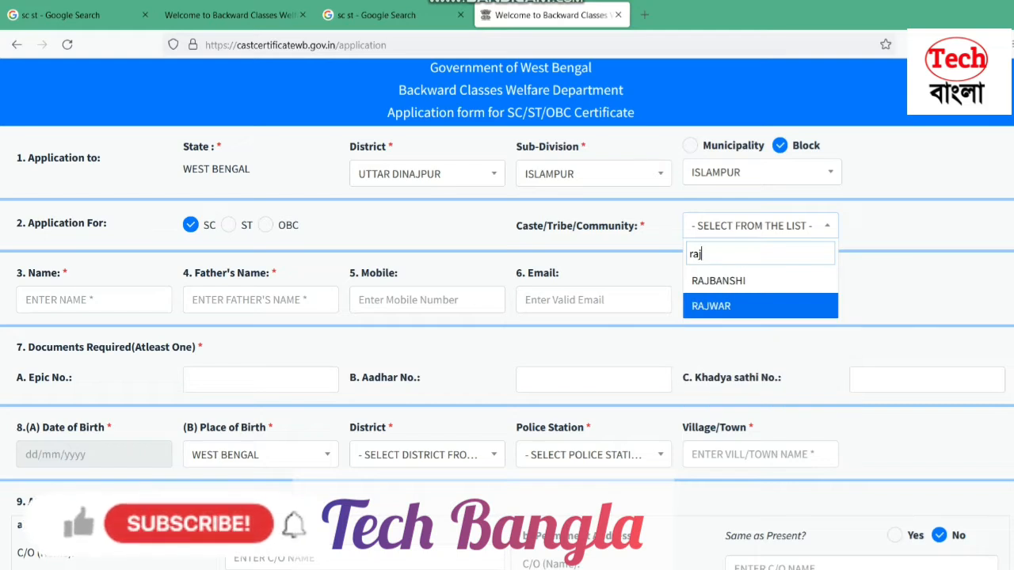
pyautogui.press('BackSpace')
pyautogui.press('BackSpace')
pyautogui.press('BackSpace')
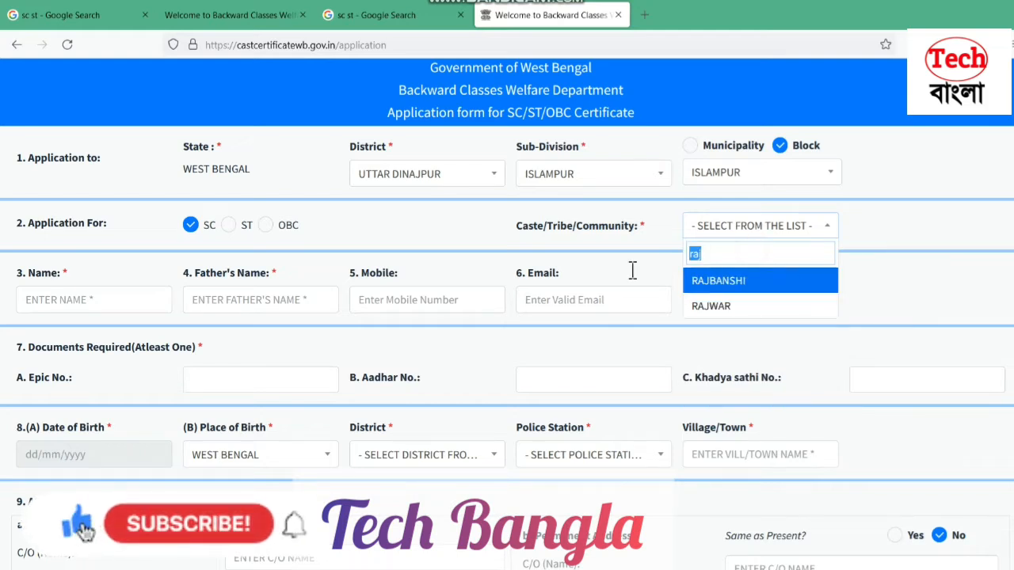
pyautogui.write('ja')
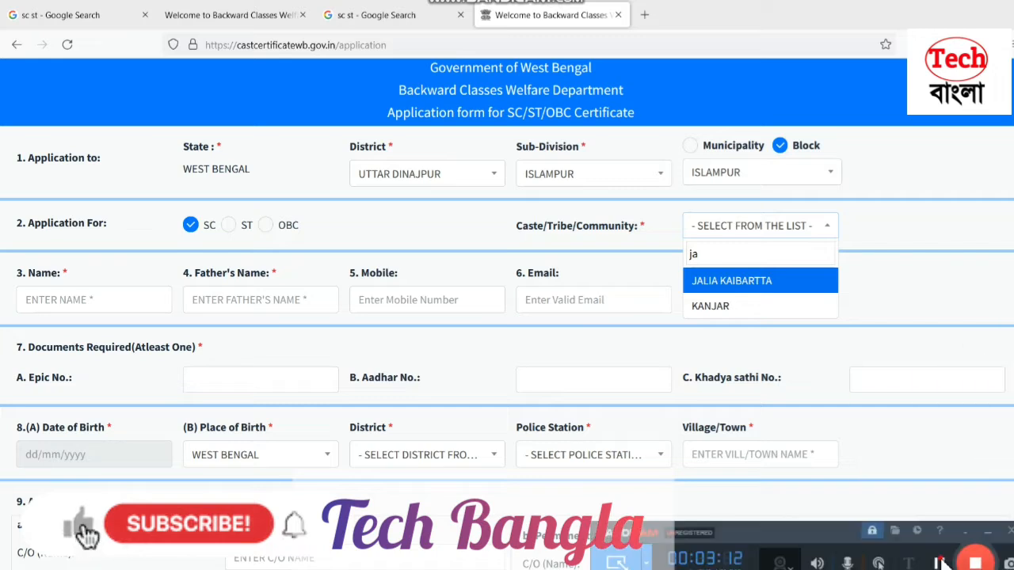
pyautogui.click(732, 281)
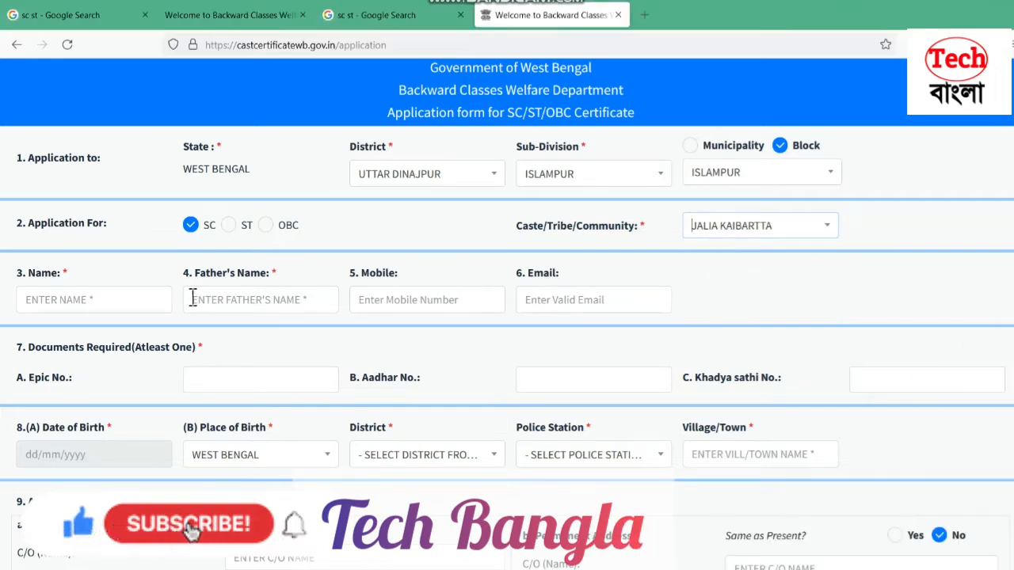
# Type the applicant's full name into the Name field
pyautogui.click(119, 299)
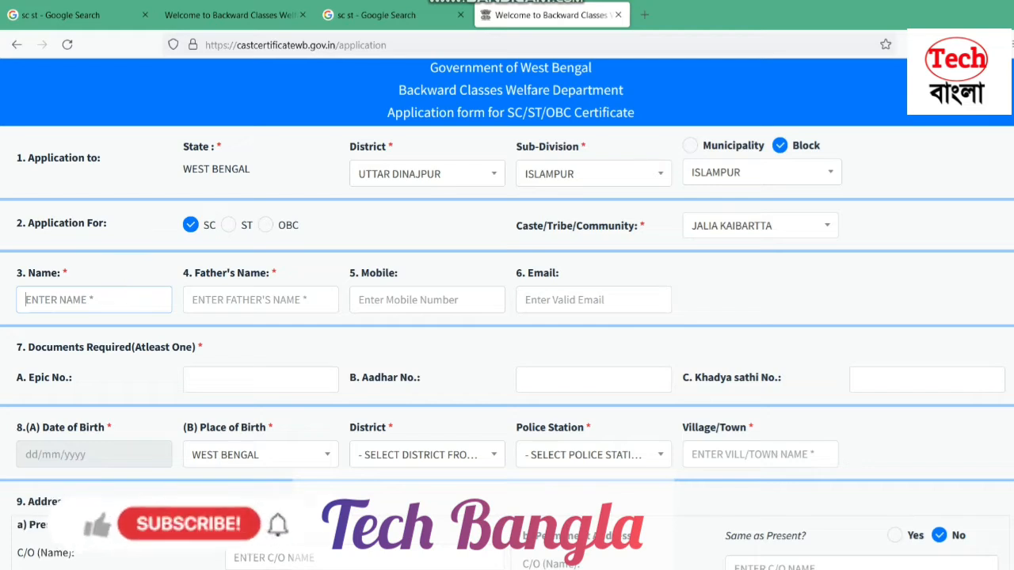
pyautogui.write('m')
pyautogui.press('BackSpace')
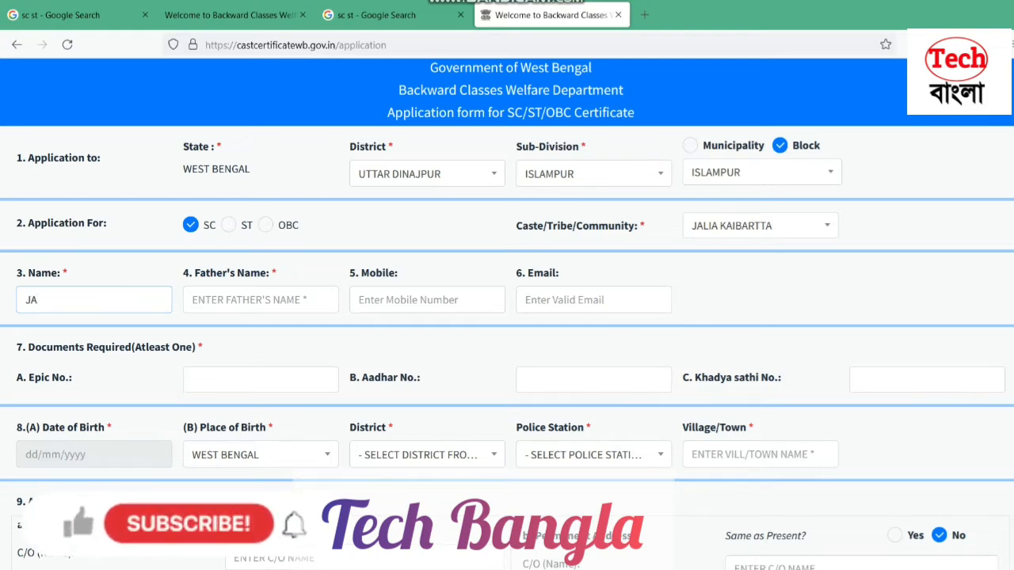
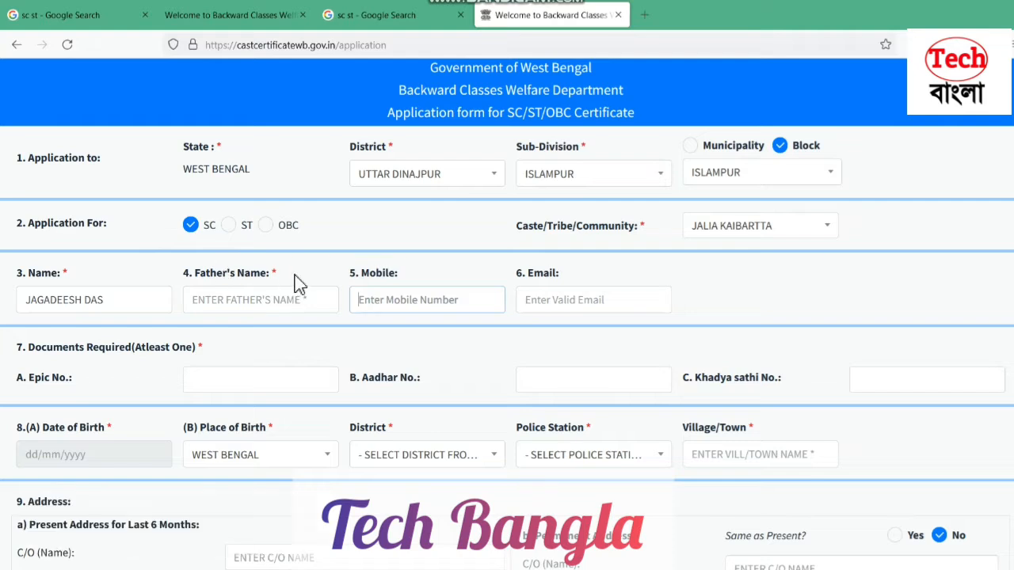
pyautogui.moveTo(294, 277); pyautogui.dragTo(119, 274)
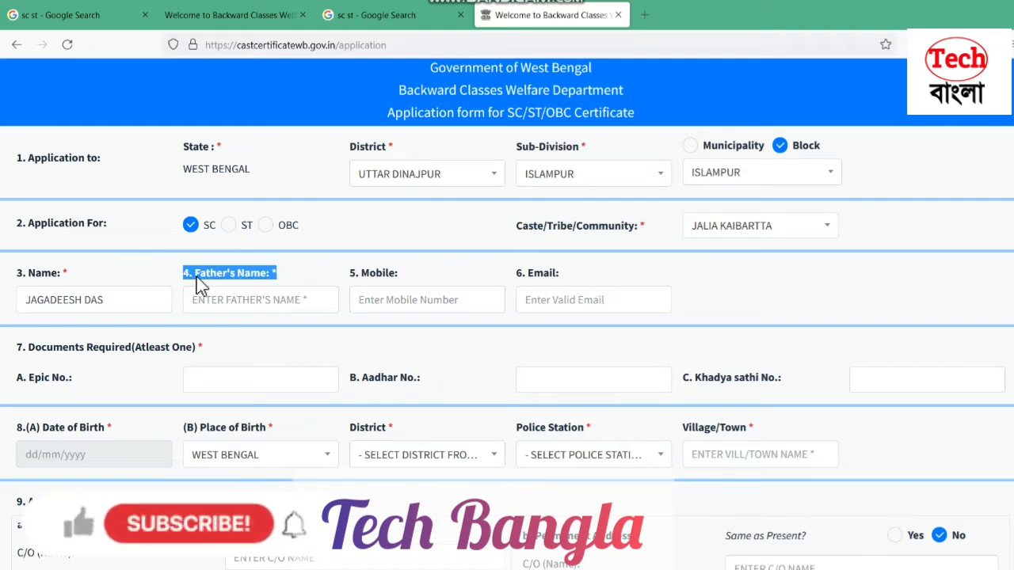
# Enter the father's full name with the LATE prefix, correcting the surname typo
pyautogui.click(209, 297)
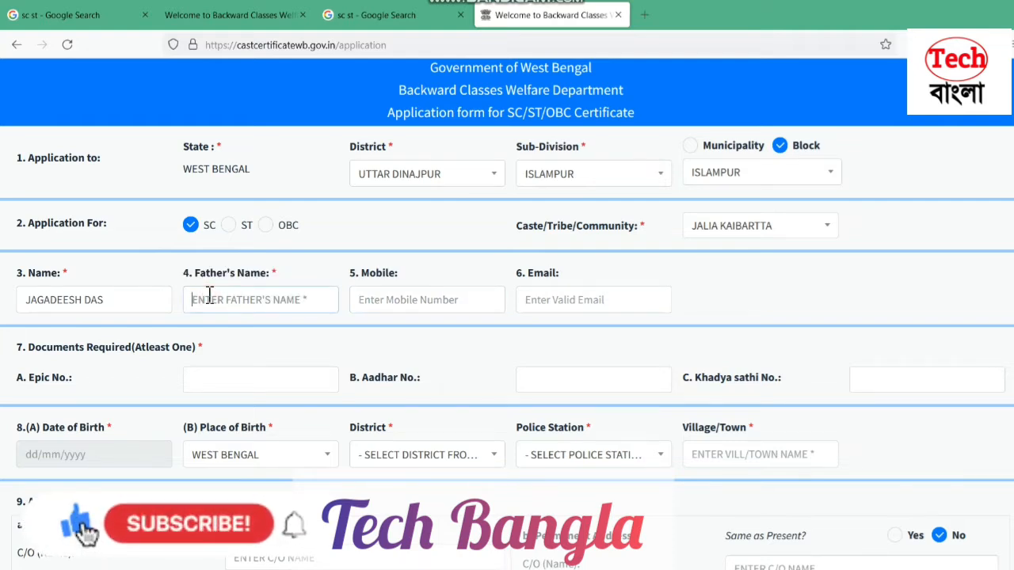
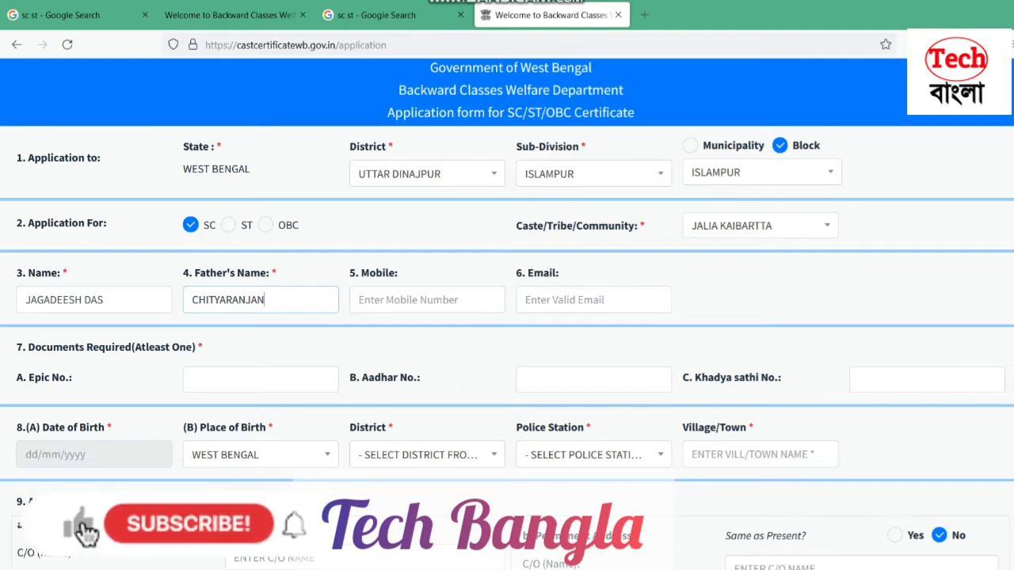
pyautogui.click(195, 300)
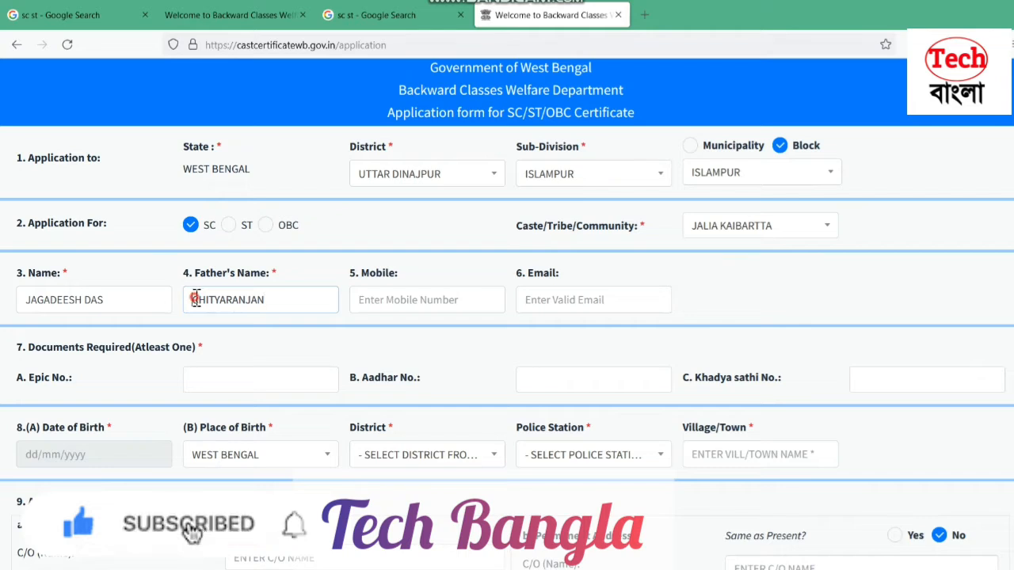
pyautogui.write('LATE')
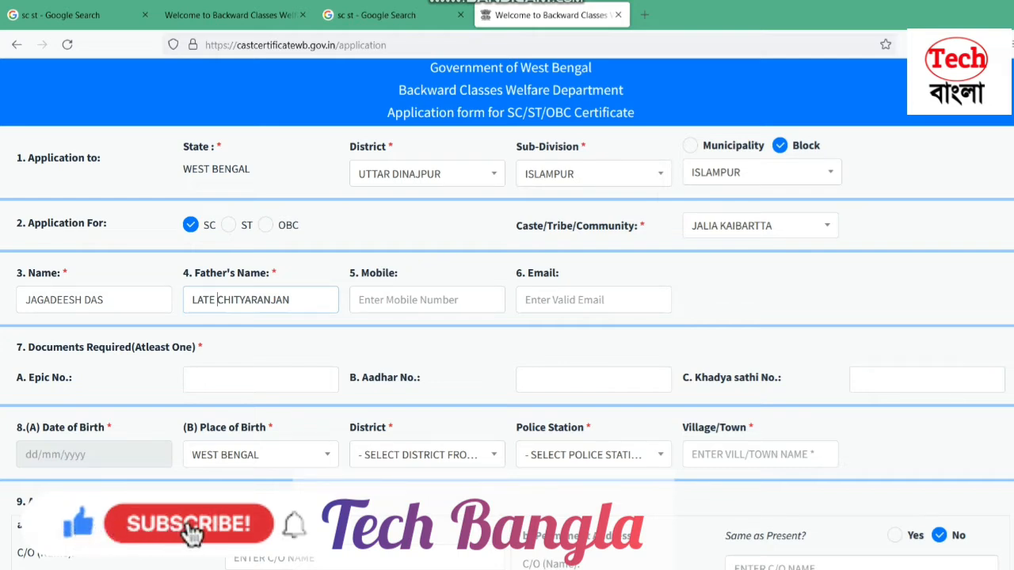
pyautogui.click(294, 299)
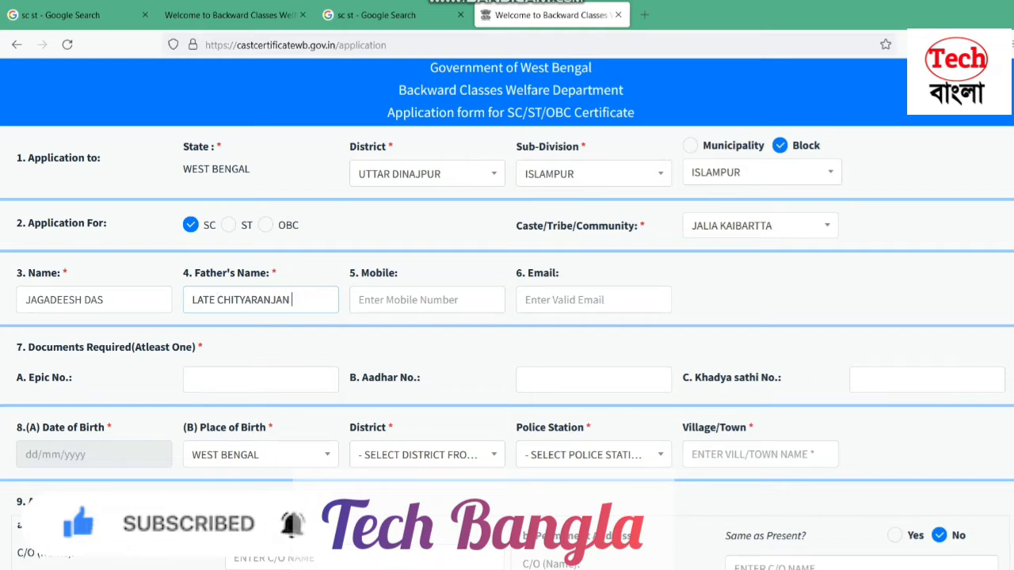
pyautogui.write('DAQS')
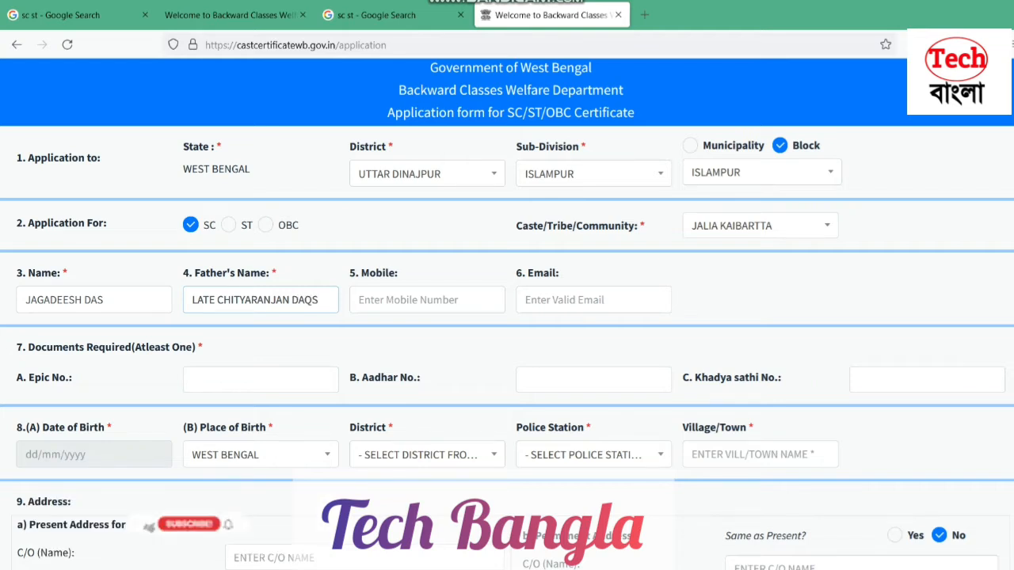
pyautogui.press('BackSpace')
pyautogui.press('BackSpace')
pyautogui.write('S')
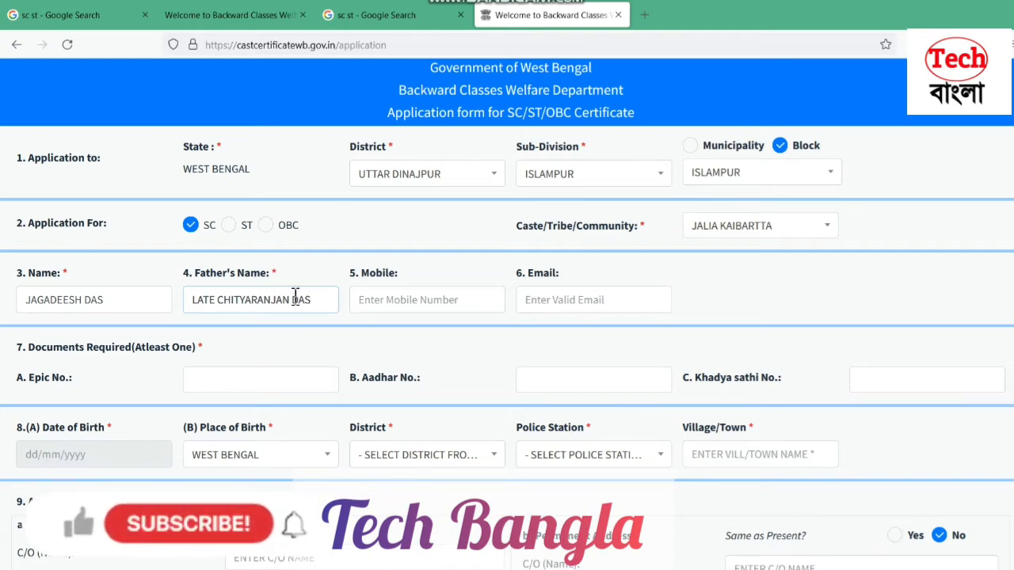
pyautogui.click(409, 306)
# Enter the applicant's 10-digit mobile number in the Mobile field
pyautogui.click(976, 569)
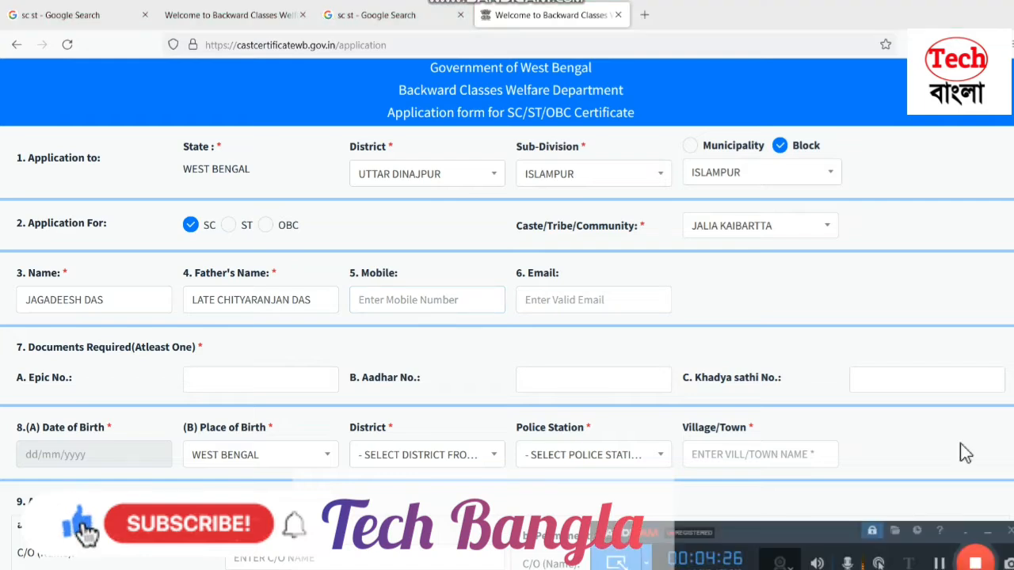
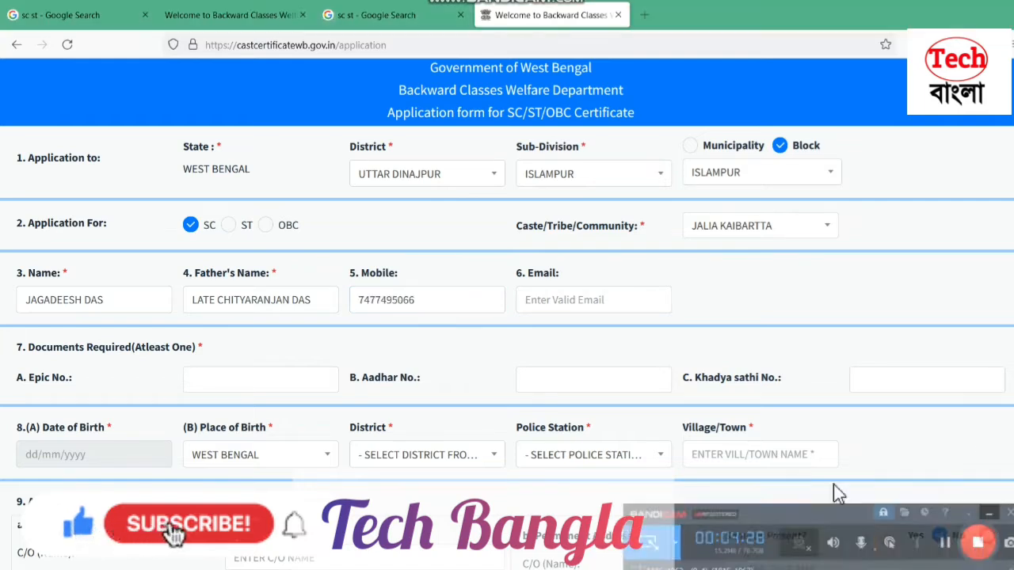
pyautogui.moveTo(455, 310); pyautogui.dragTo(333, 306)
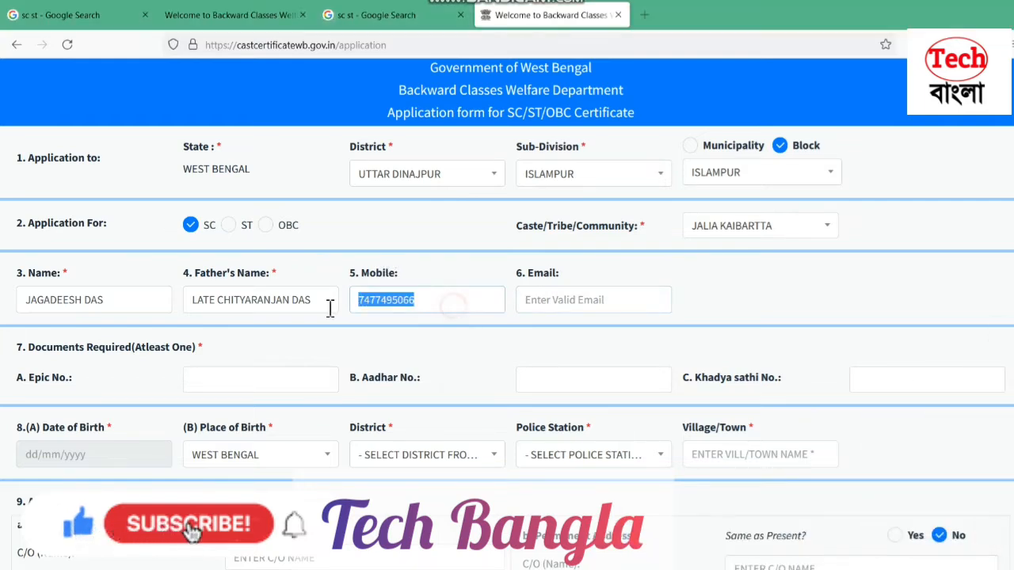
pyautogui.click(545, 298)
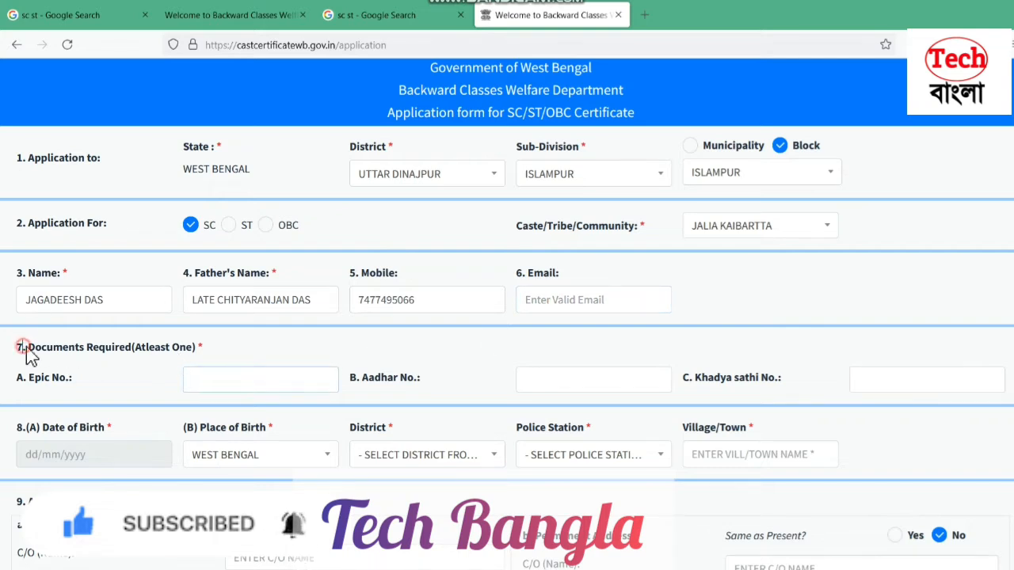
# Enter the applicant's EPIC and Aadhaar numbers under Documents Required
pyautogui.moveTo(24, 349); pyautogui.dragTo(149, 354)
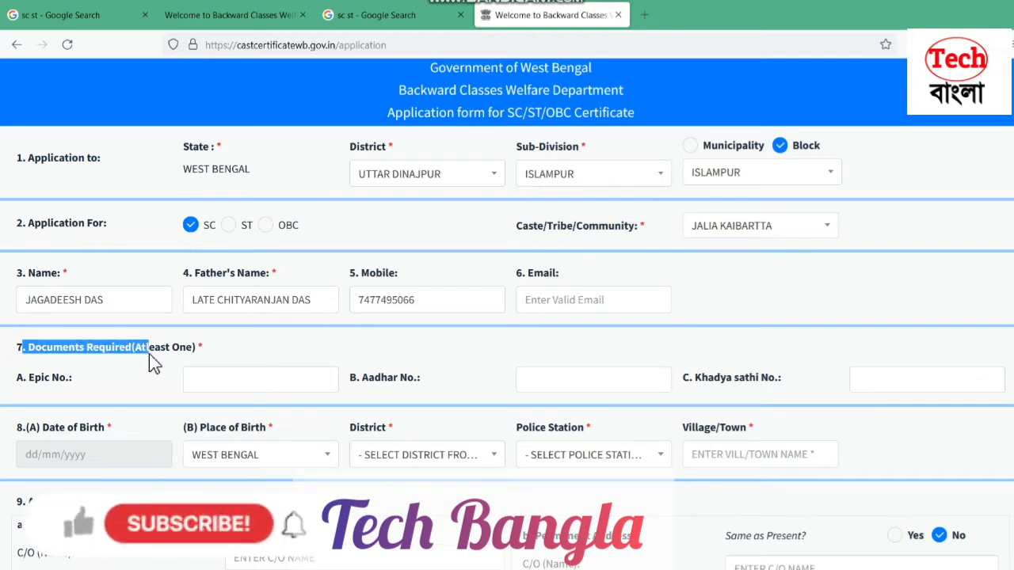
pyautogui.click(143, 360)
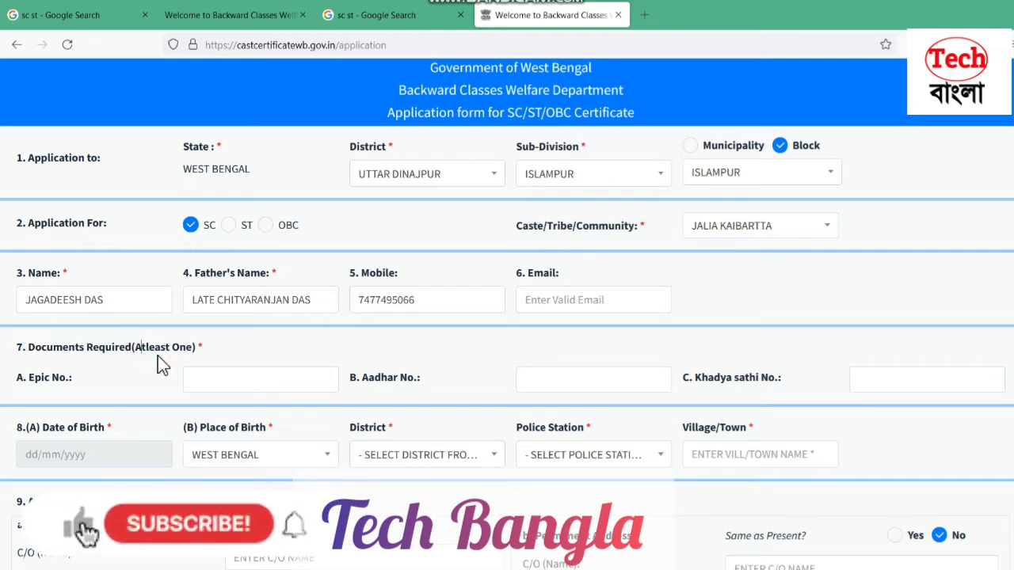
pyautogui.click(270, 386)
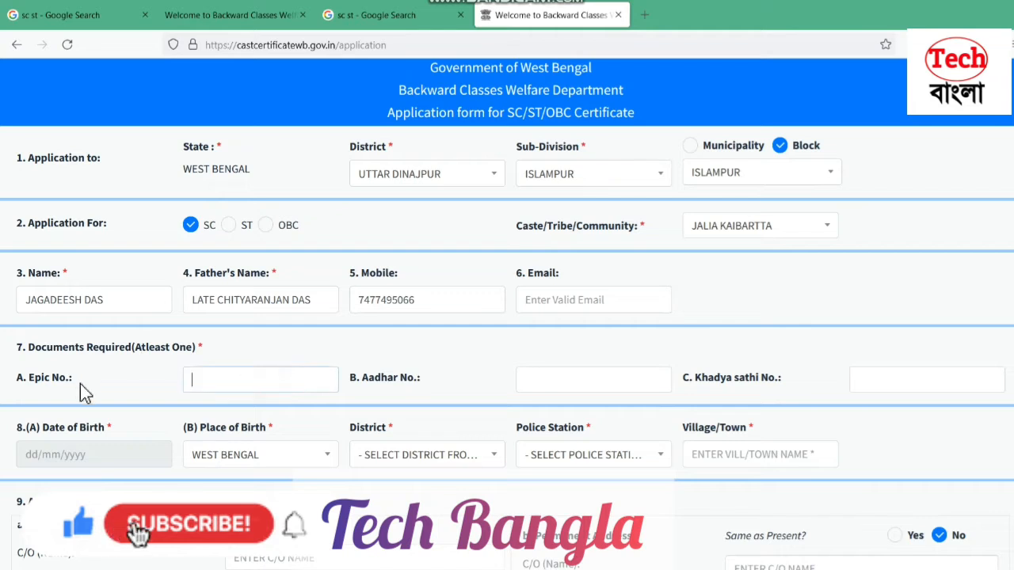
pyautogui.moveTo(85, 394); pyautogui.dragTo(15, 388)
pyautogui.click(317, 378)
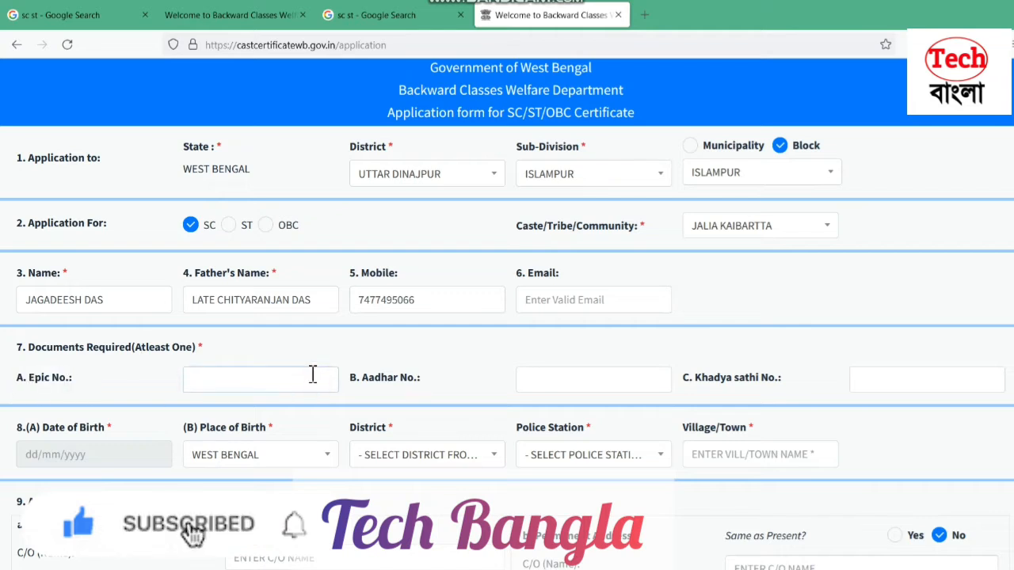
pyautogui.moveTo(364, 378); pyautogui.dragTo(528, 391)
pyautogui.click(571, 383)
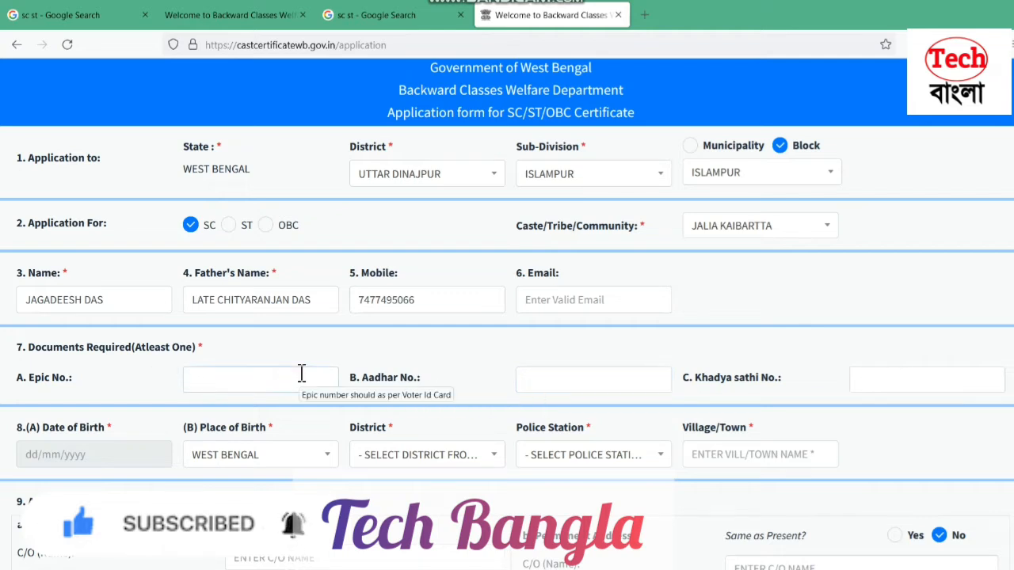
pyautogui.click(602, 388)
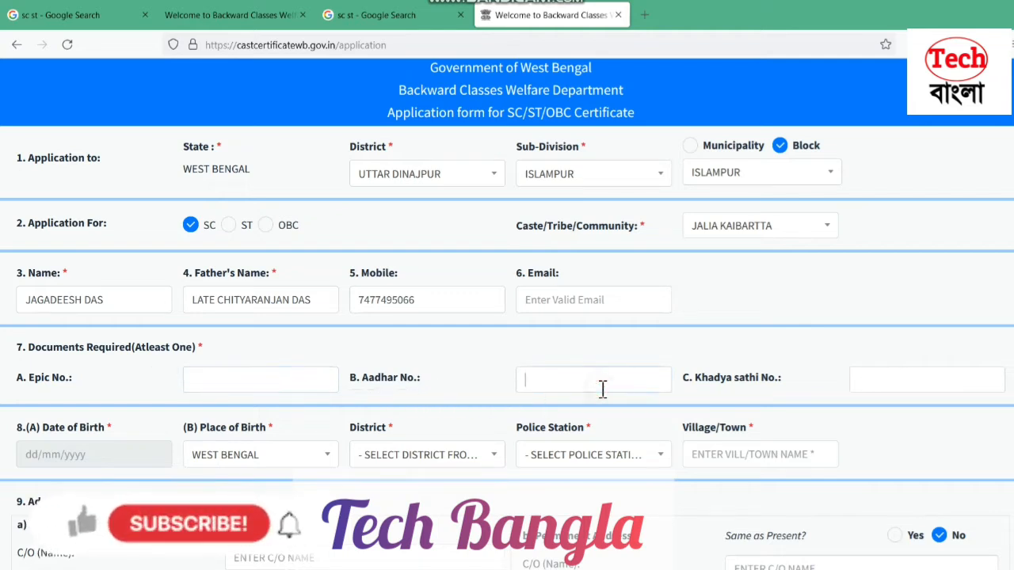
pyautogui.click(299, 383)
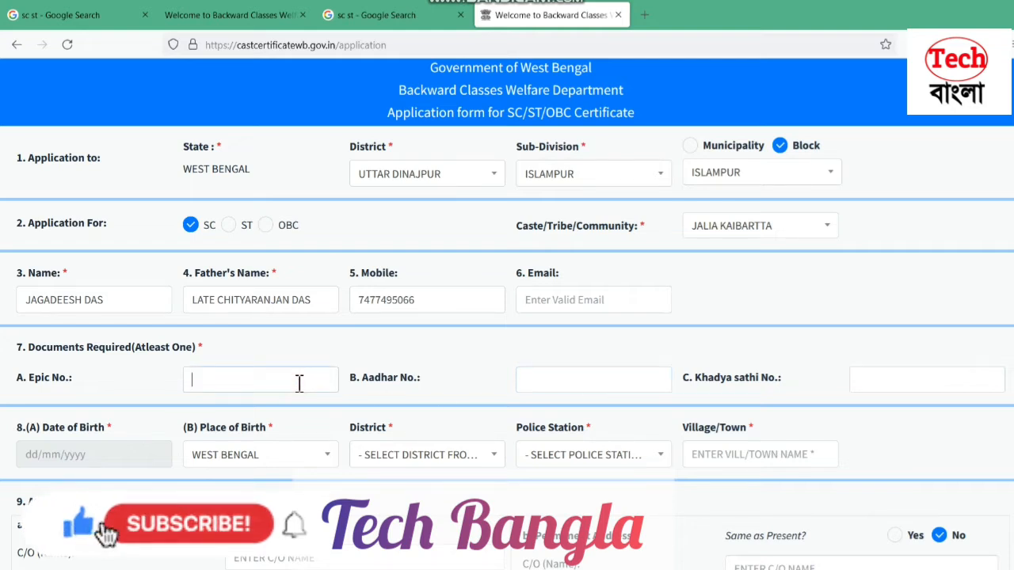
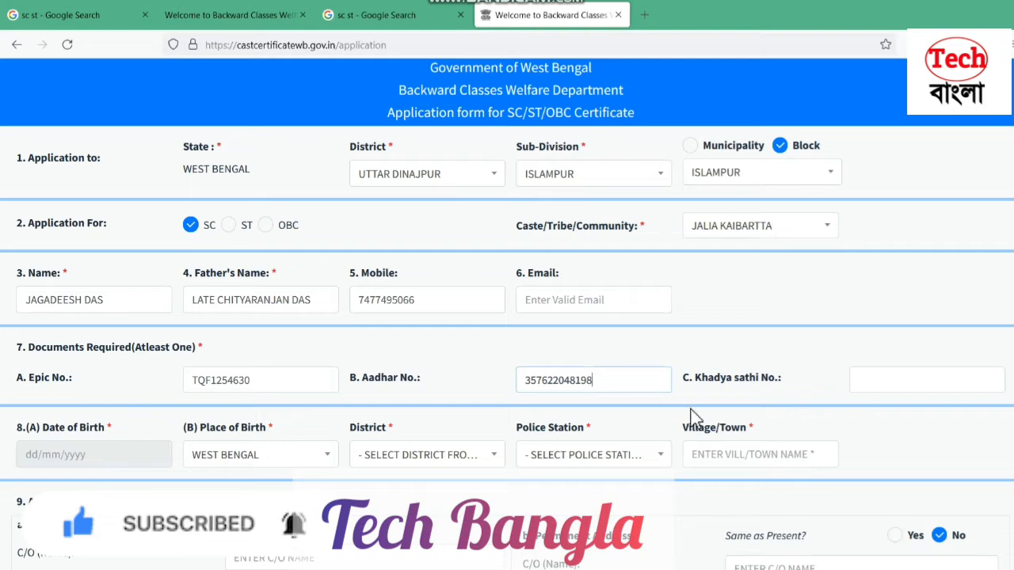
# Fill in the applicant's Khadya Sathi number field
pyautogui.click(884, 380)
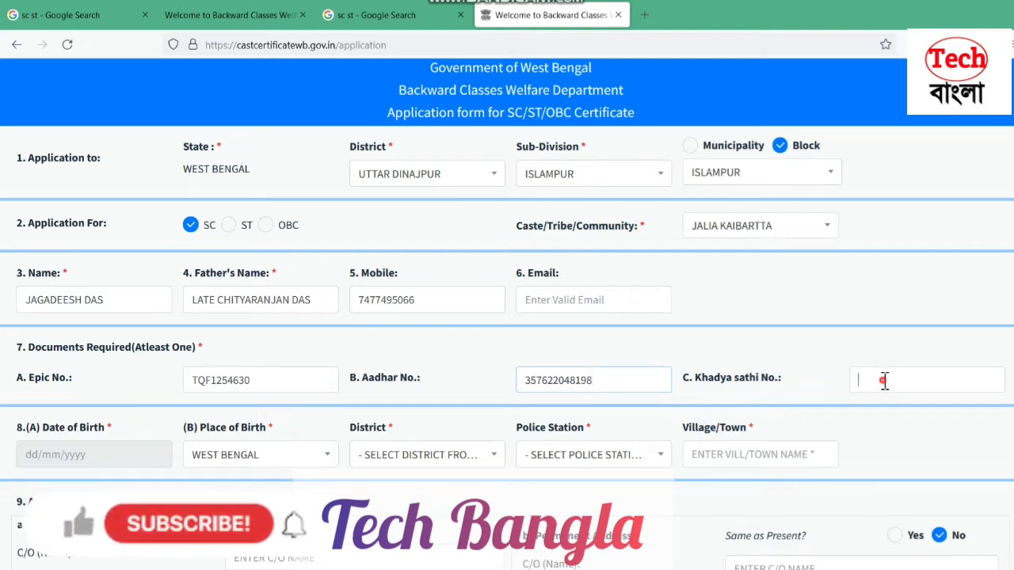
pyautogui.click(1012, 314)
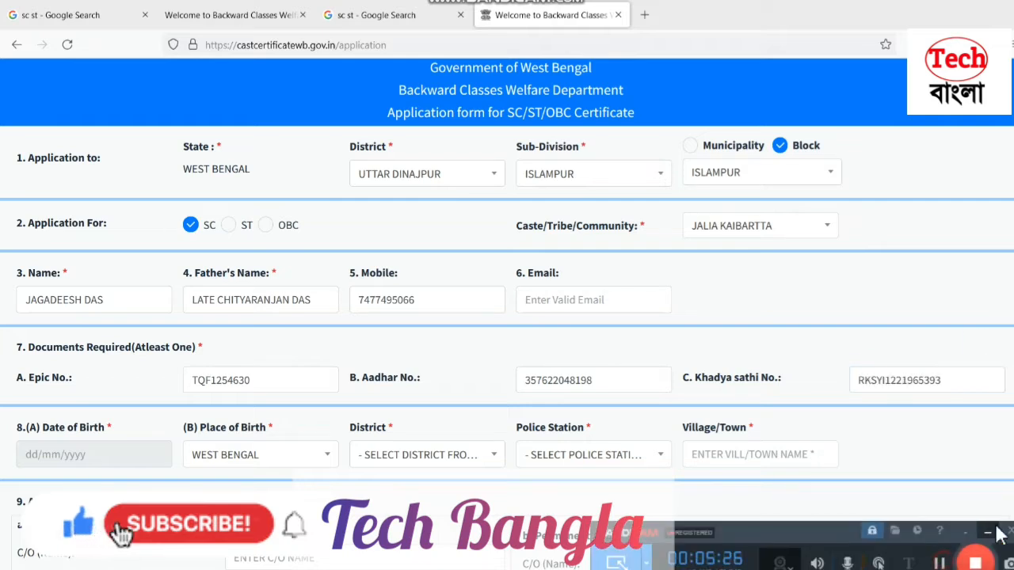
pyautogui.click(989, 531)
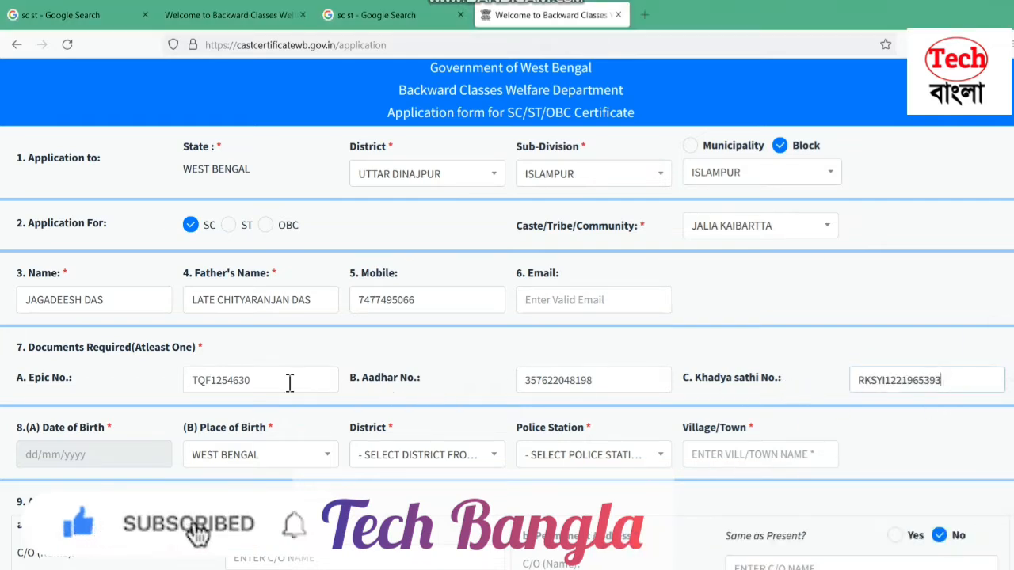
pyautogui.click(36, 454)
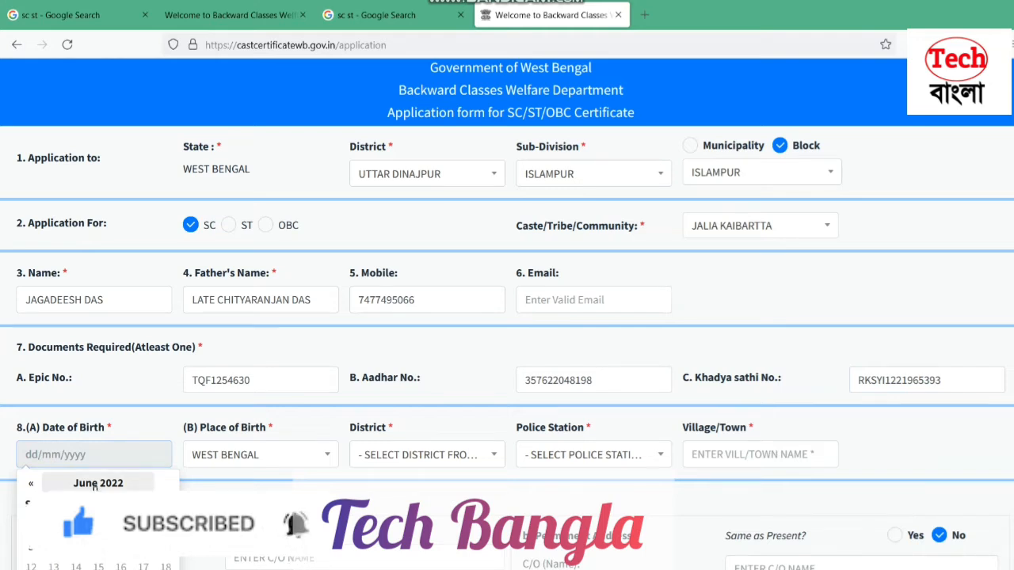
pyautogui.click(94, 483)
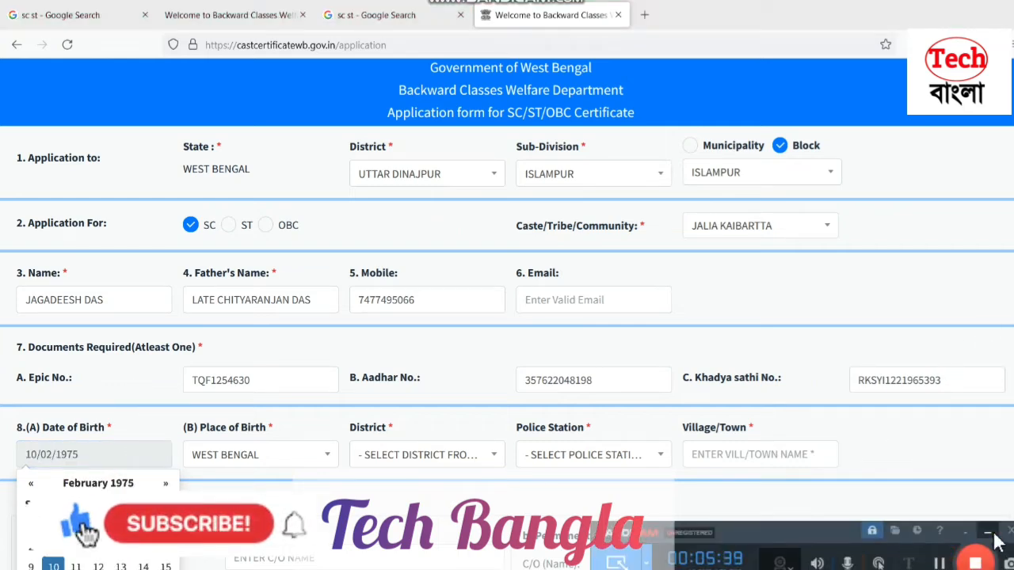
pyautogui.click(988, 534)
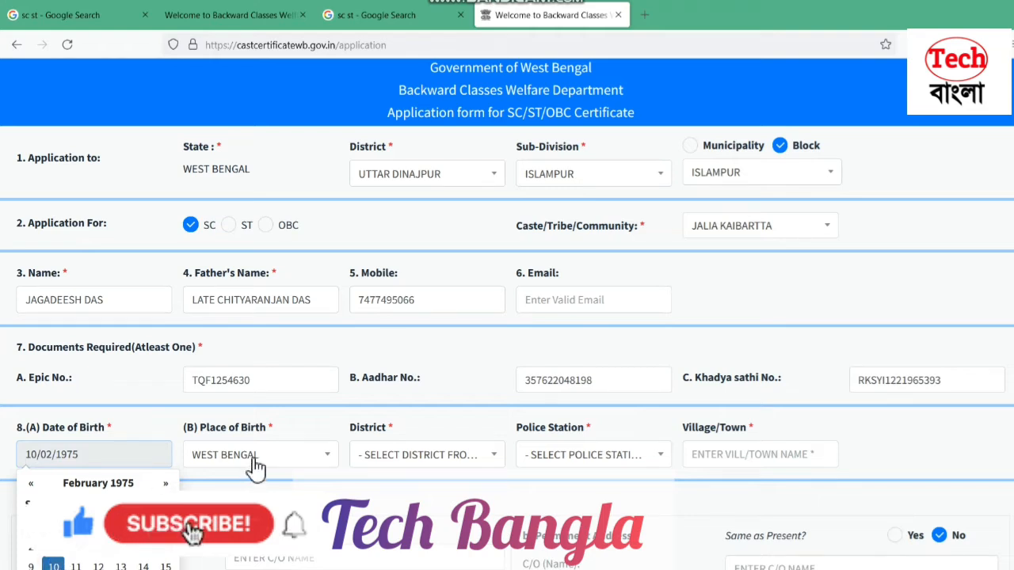
pyautogui.moveTo(279, 435); pyautogui.dragTo(181, 427)
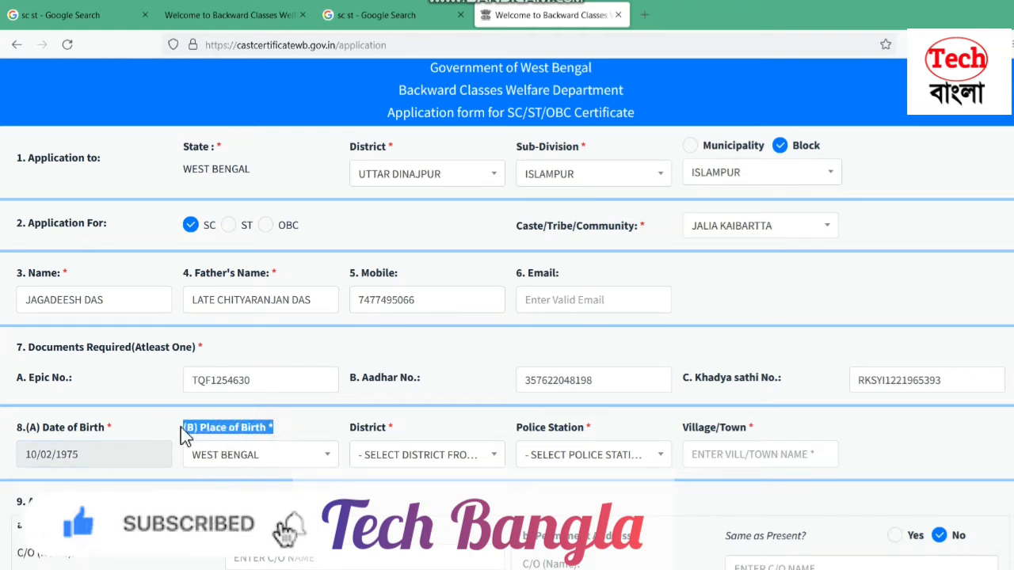
pyautogui.click(237, 457)
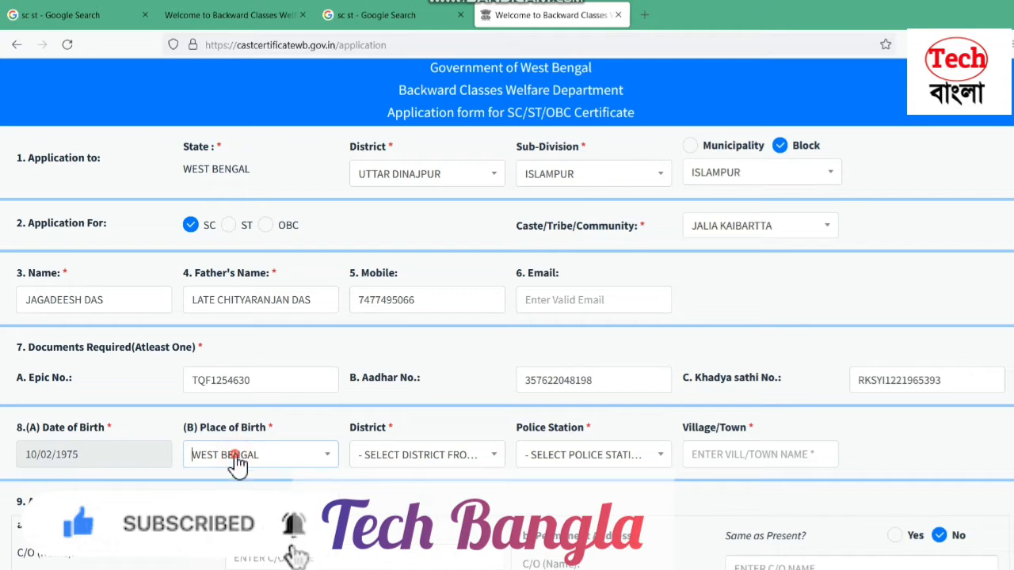
# Search 'ut' in the birthplace District list and choose UTTAR DINAJPUR
pyautogui.click(400, 458)
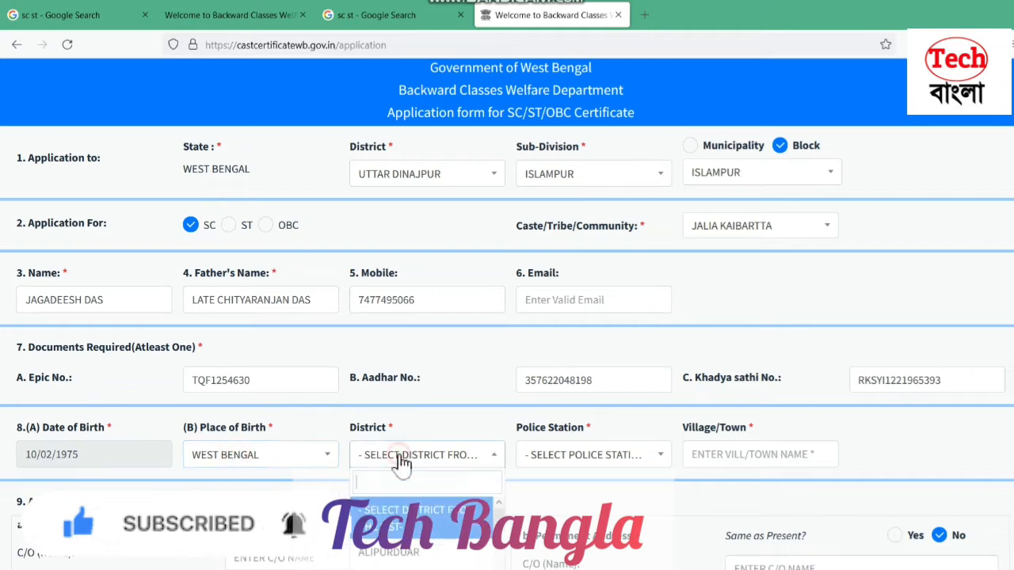
pyautogui.write('u')
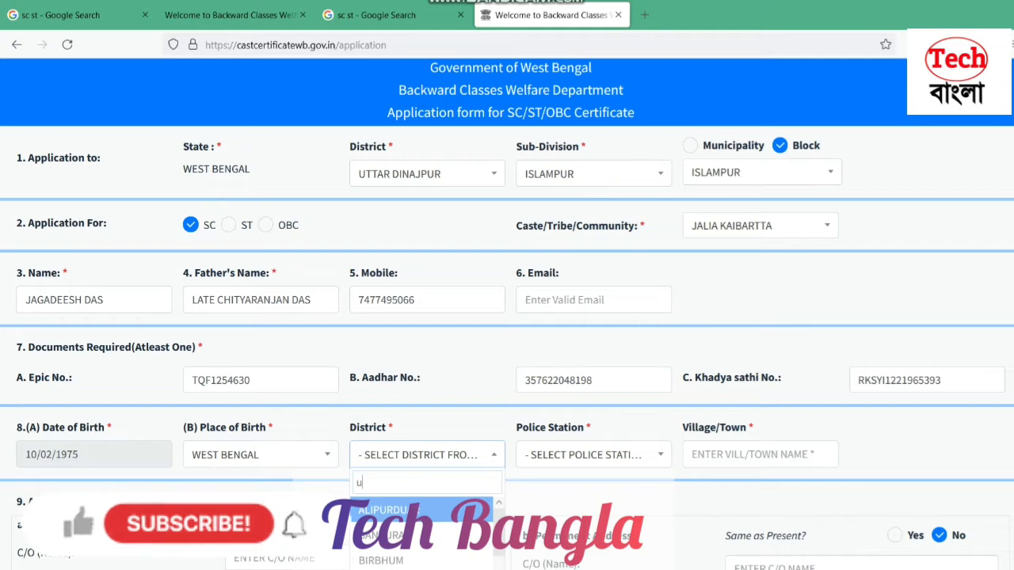
pyautogui.write('t')
pyautogui.click(442, 536)
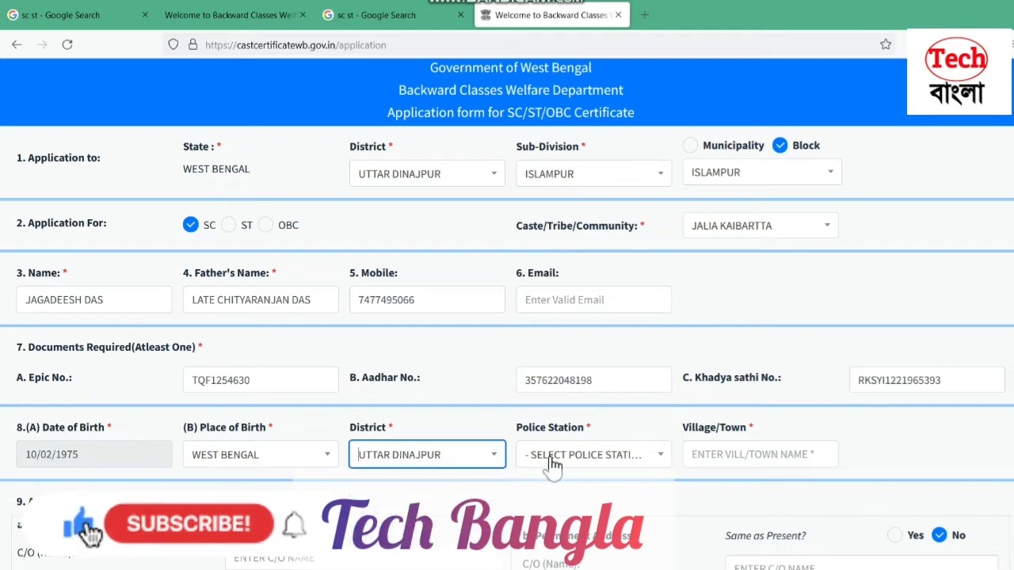
pyautogui.click(555, 460)
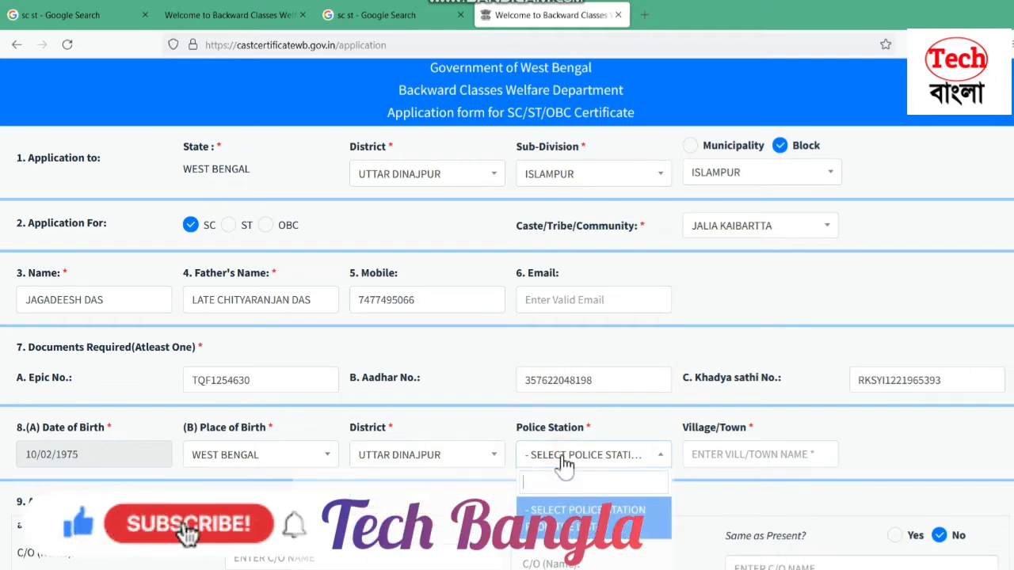
# Search the birthplace Police Station list for 'islampur', which finds no matching station
pyautogui.scroll(-2, 564, 466)
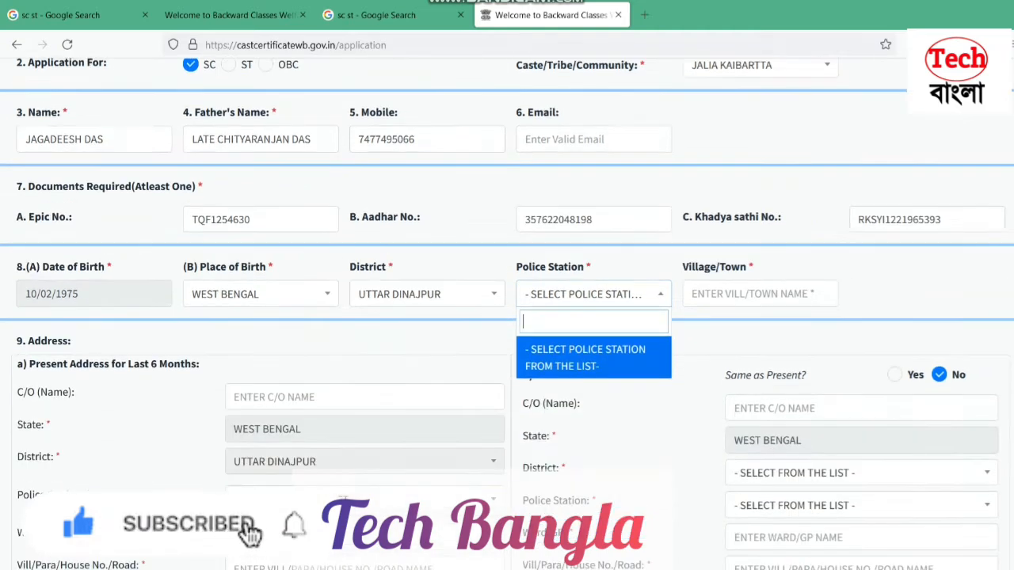
pyautogui.scroll(-2, 508, 317)
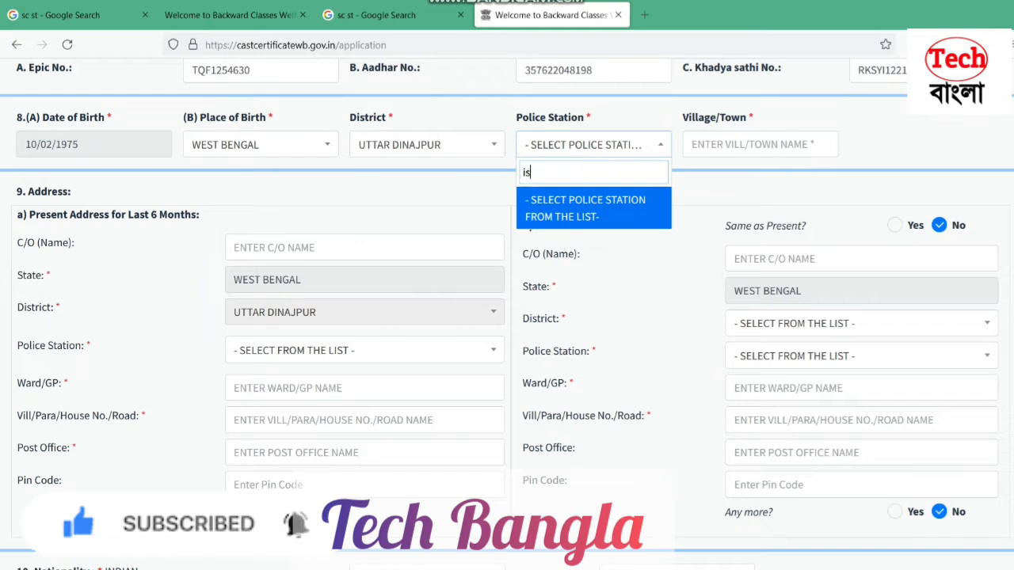
pyautogui.write('l')
pyautogui.press('BackSpace')
pyautogui.press('BackSpace')
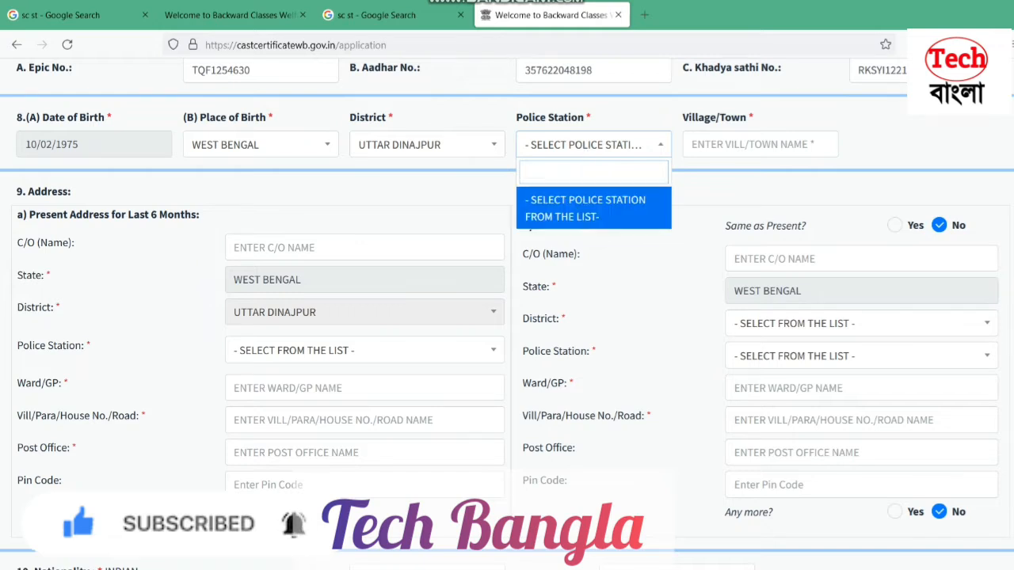
pyautogui.write('isl')
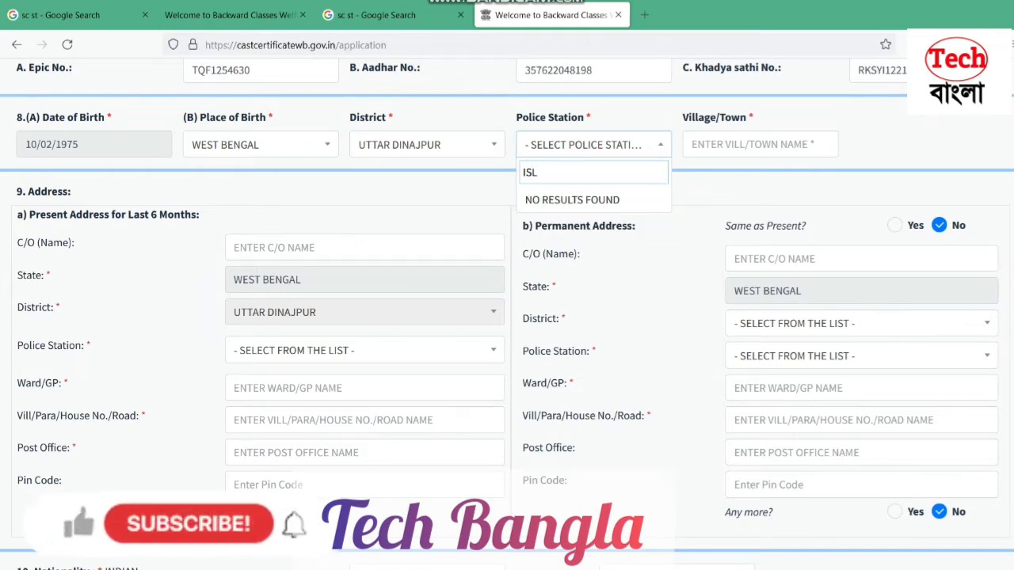
pyautogui.write('ampur')
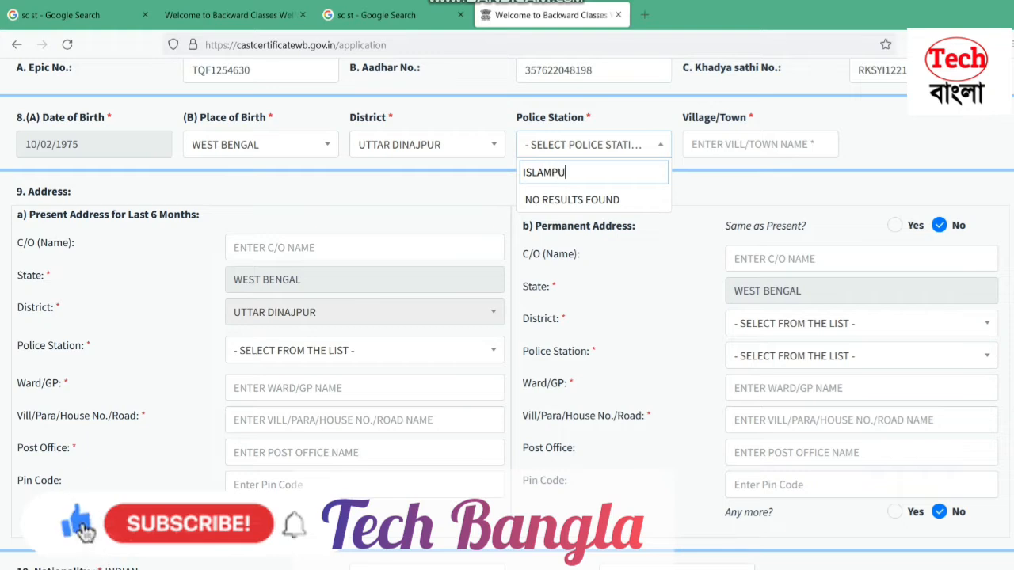
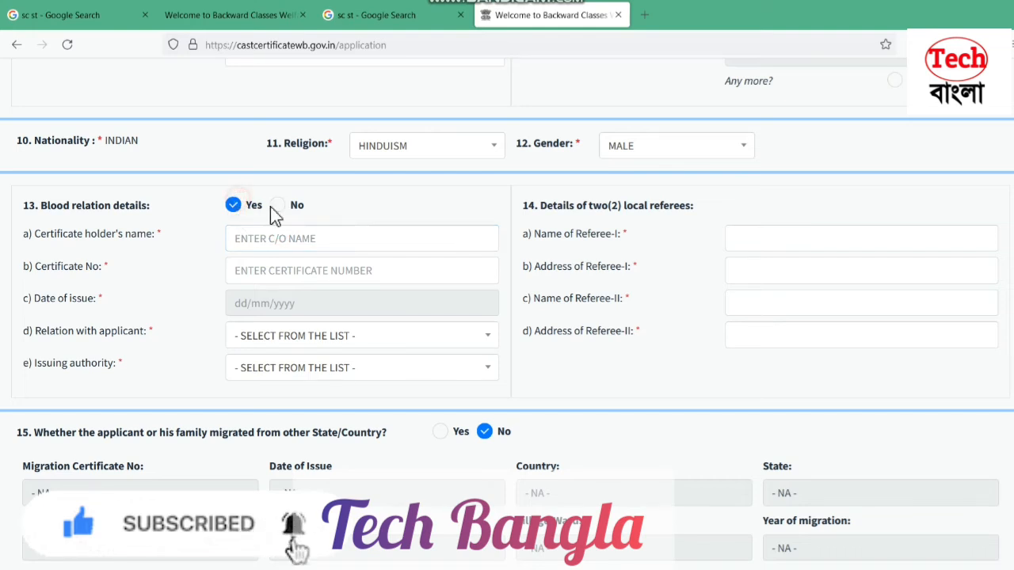
# Keep blood relation details as Yes and enter the certificate holder's name in field a)
pyautogui.click(277, 208)
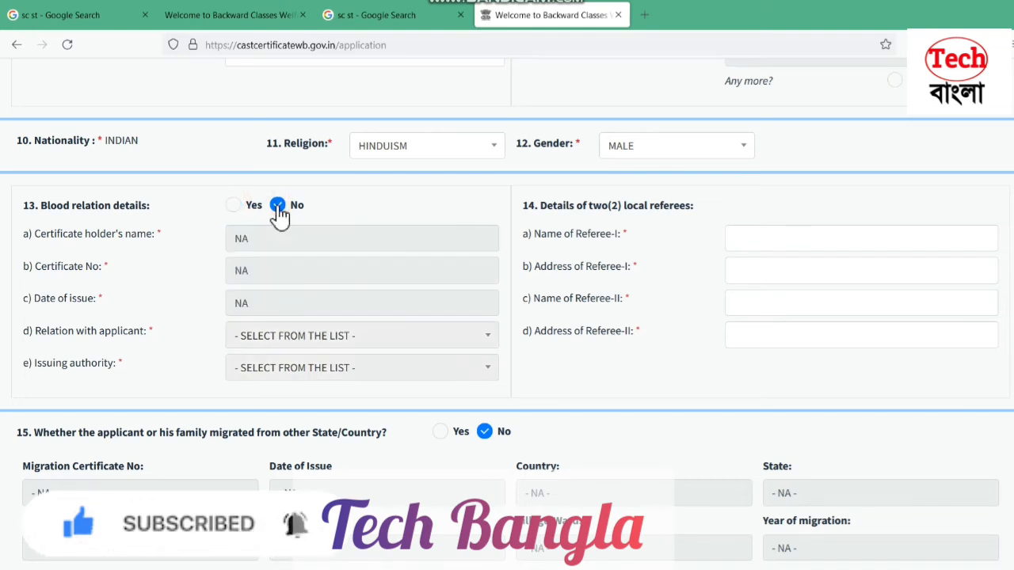
pyautogui.click(235, 206)
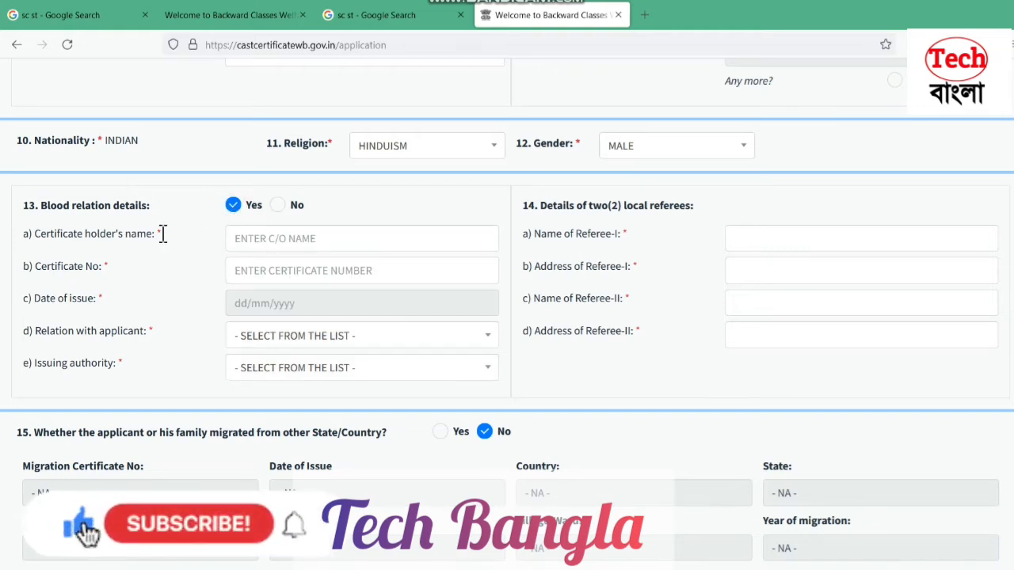
pyautogui.moveTo(168, 233); pyautogui.dragTo(22, 249)
pyautogui.click(272, 239)
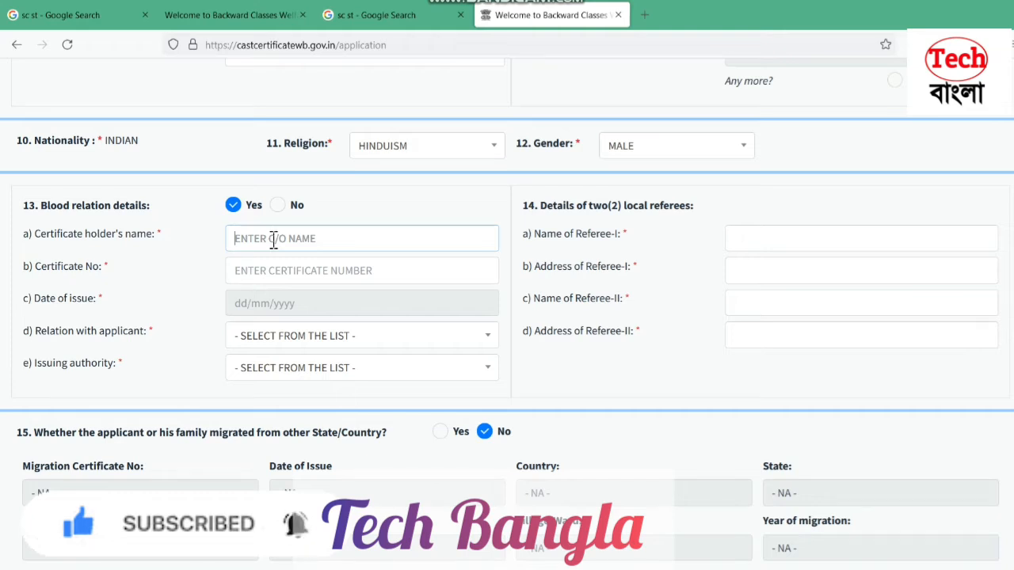
pyautogui.write('F')
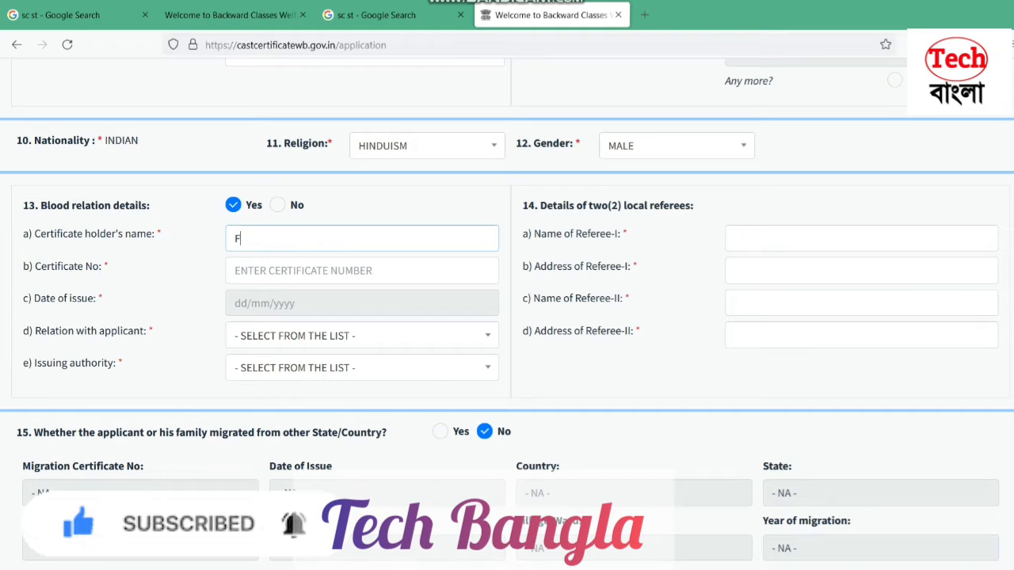
pyautogui.press('BackSpace')
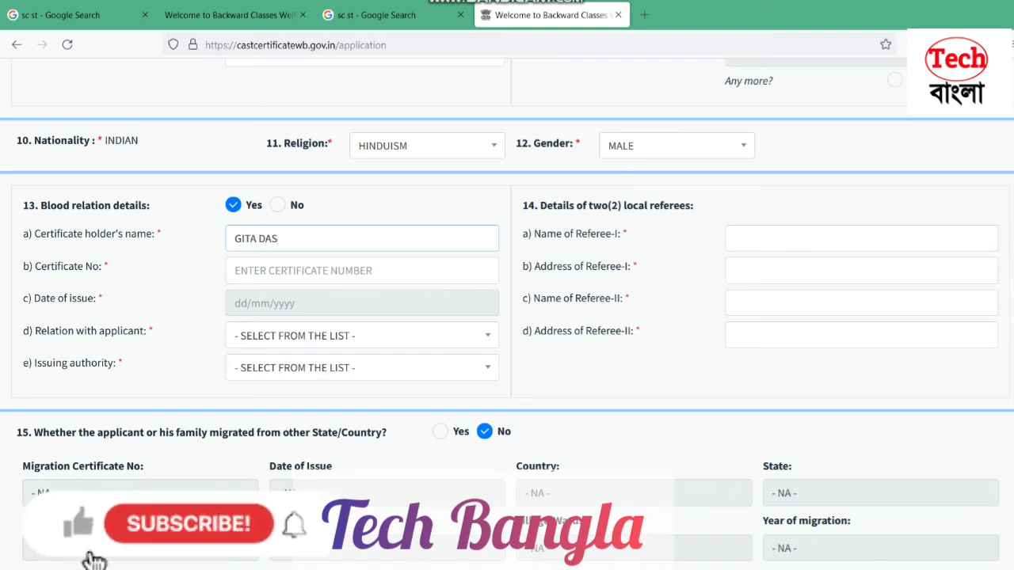
# Enter the relative's caste certificate number in field b)
pyautogui.click(272, 263)
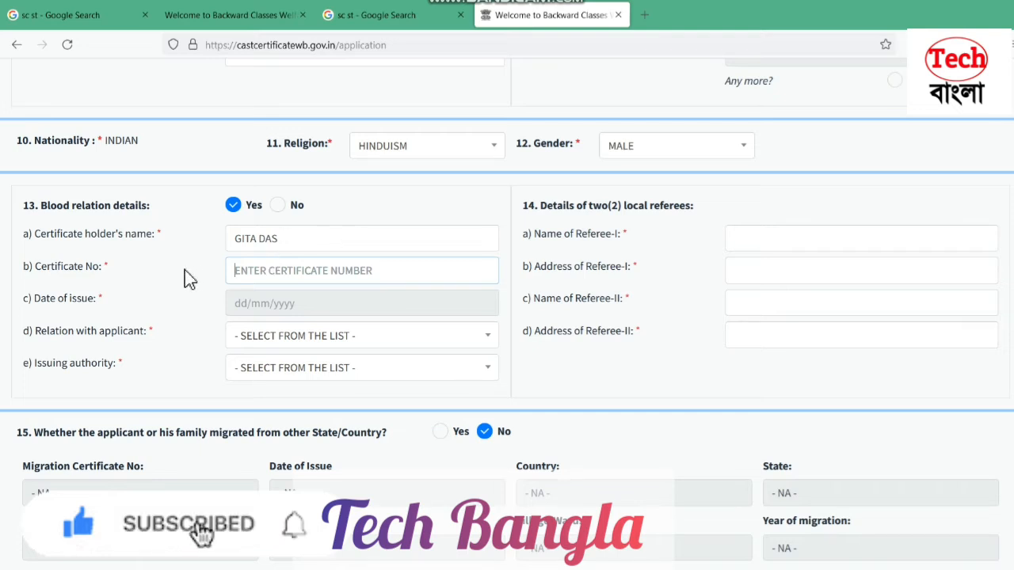
pyautogui.moveTo(111, 268); pyautogui.dragTo(26, 274)
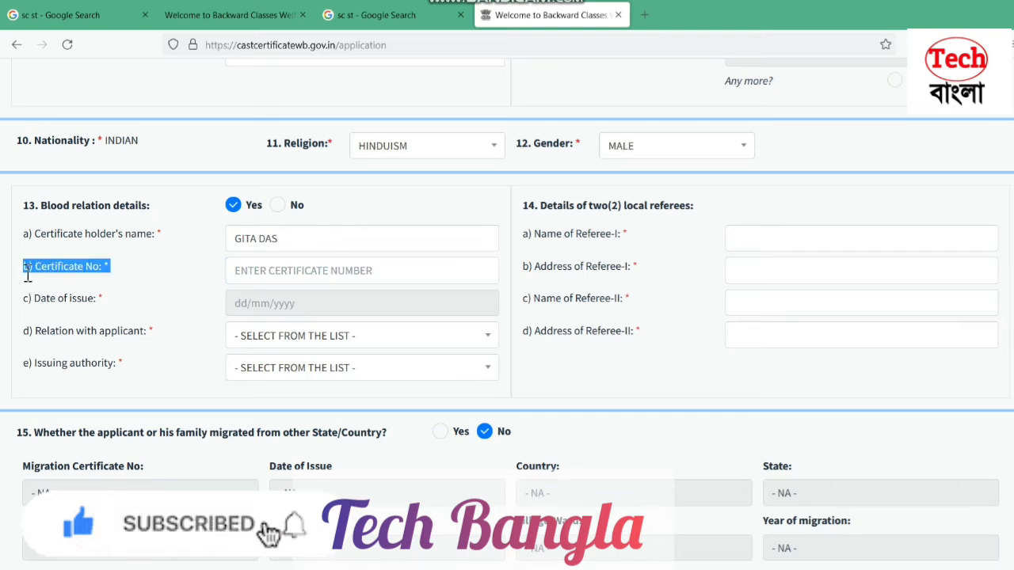
pyautogui.click(286, 271)
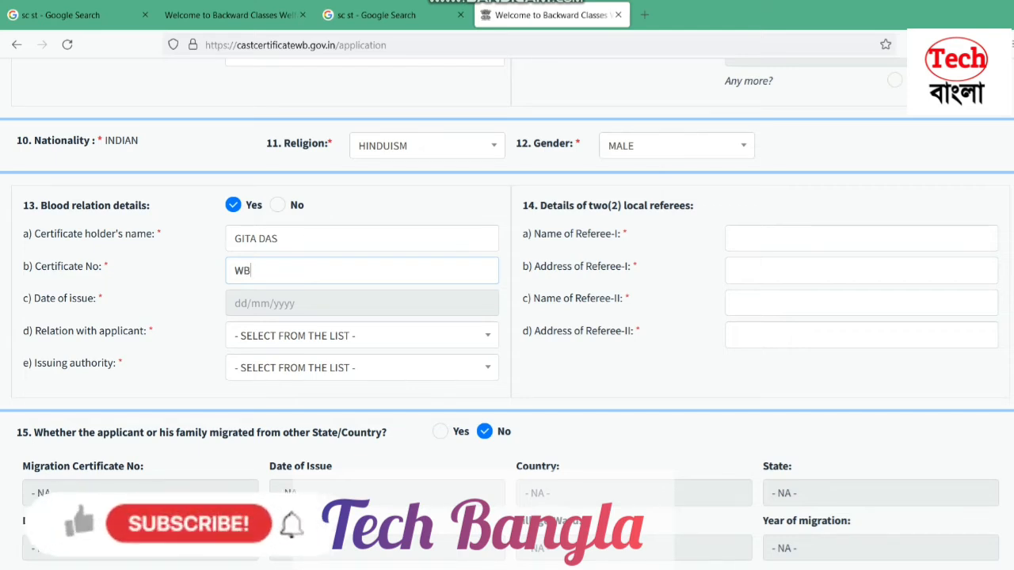
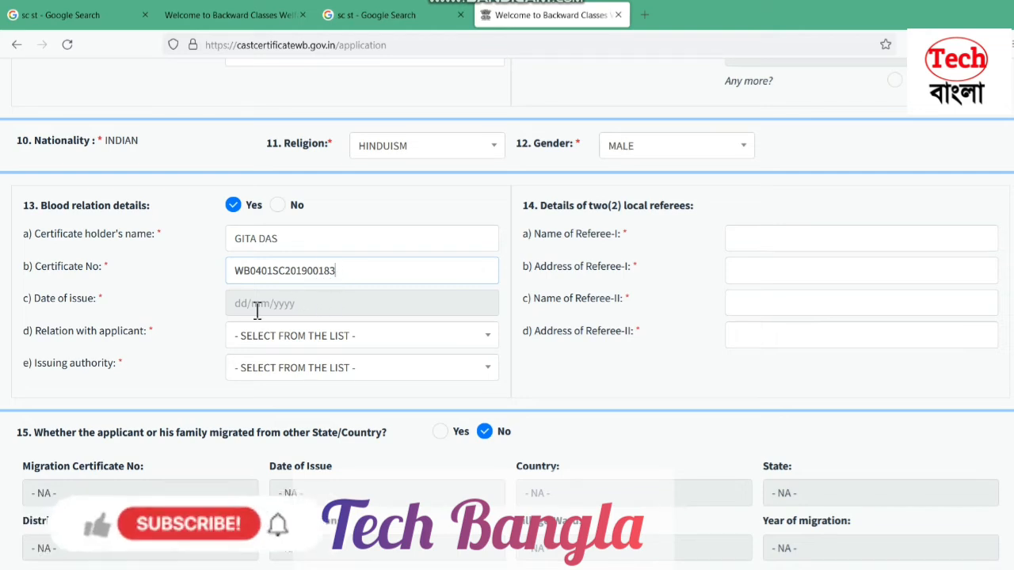
pyautogui.click(156, 305)
pyautogui.moveTo(157, 307); pyautogui.dragTo(4, 308)
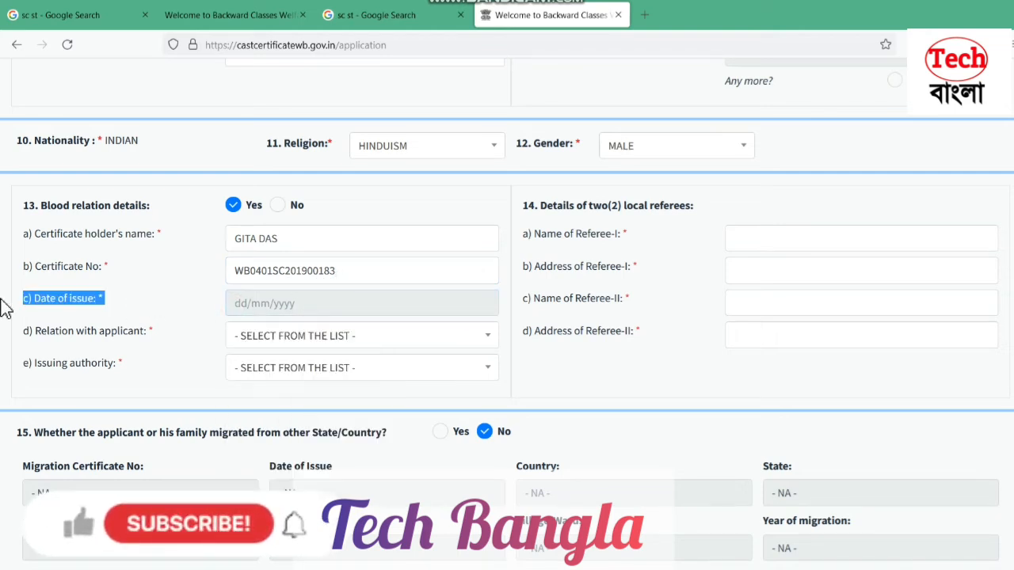
# Set the certificate's date of issue to 18 January 2019
pyautogui.click(237, 303)
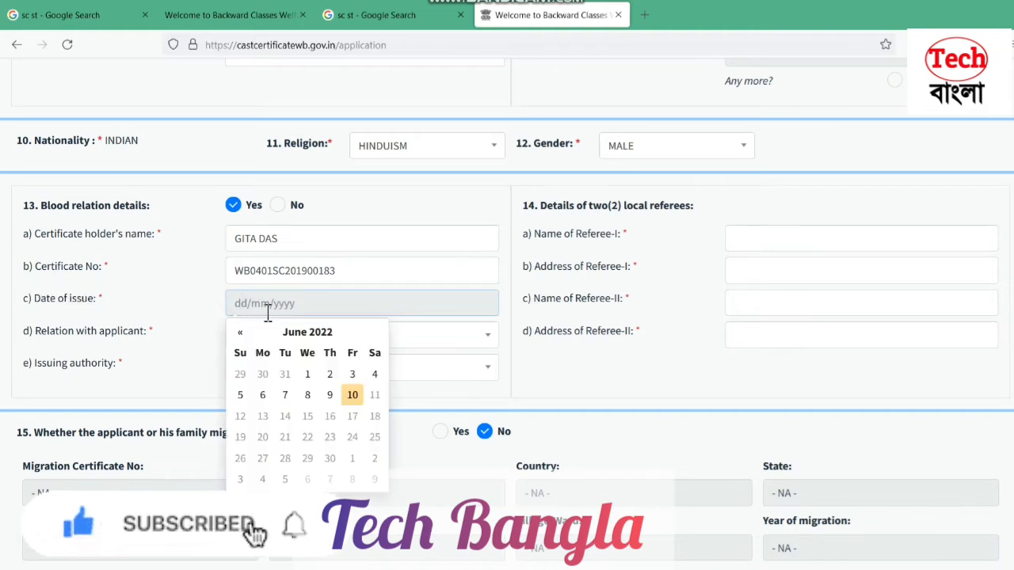
pyautogui.click(325, 336)
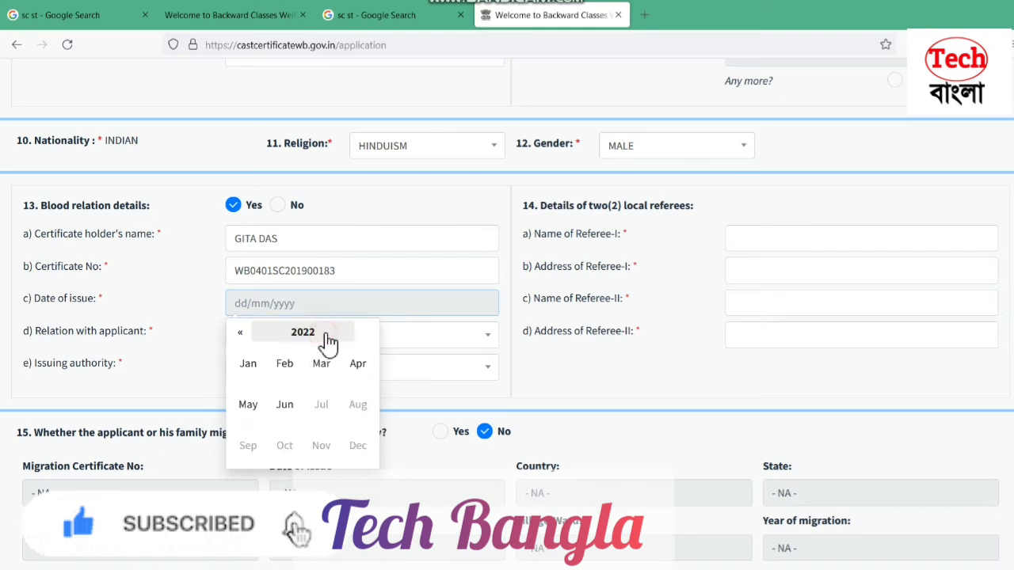
pyautogui.click(240, 332)
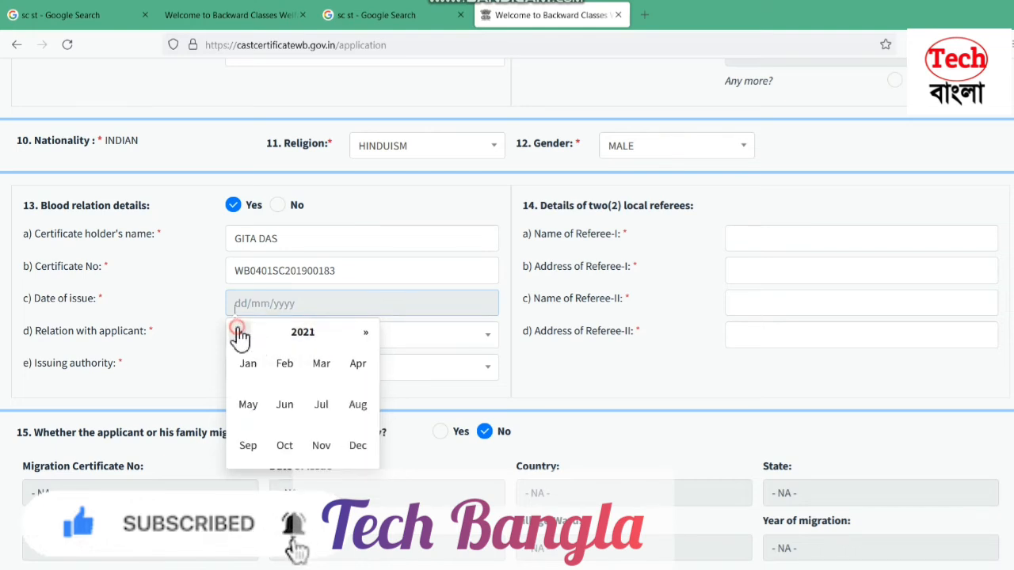
pyautogui.click(365, 332)
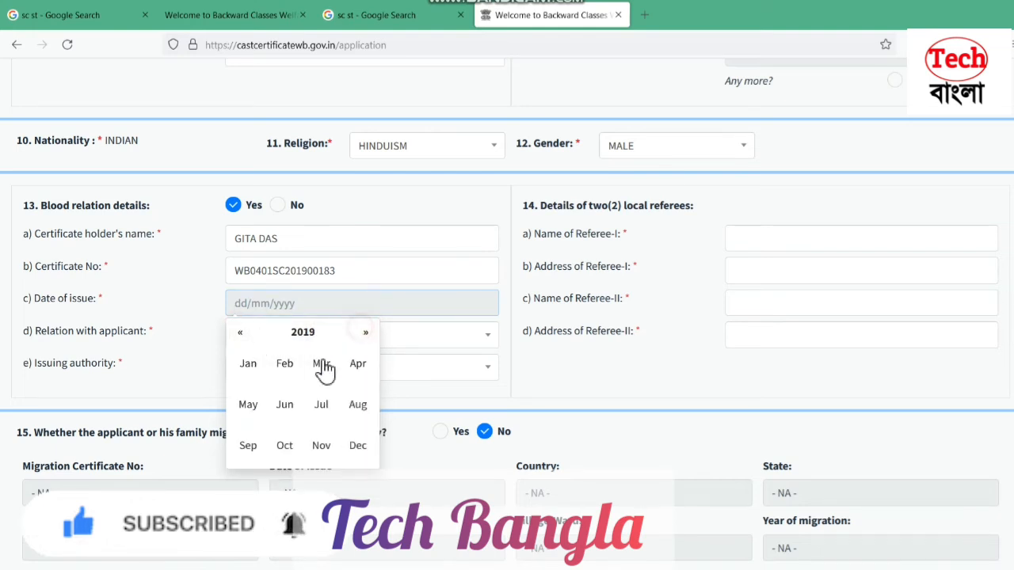
pyautogui.click(248, 366)
pyautogui.click(353, 416)
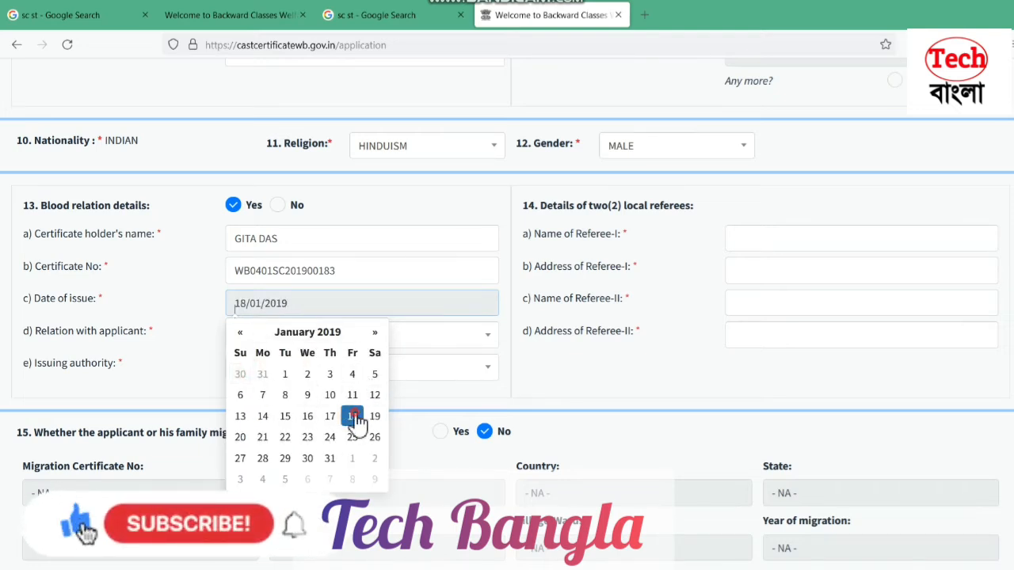
# Choose REAL SISTER as the relative's relation with the applicant
pyautogui.click(266, 339)
pyautogui.moveTo(157, 331); pyautogui.dragTo(38, 333)
pyautogui.click(268, 340)
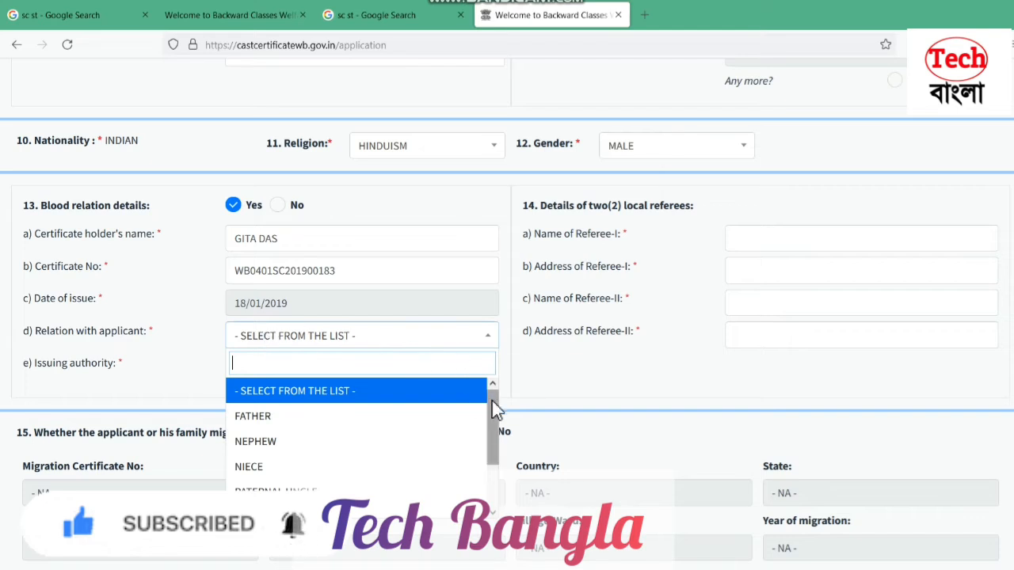
pyautogui.scroll(-1, 490, 413)
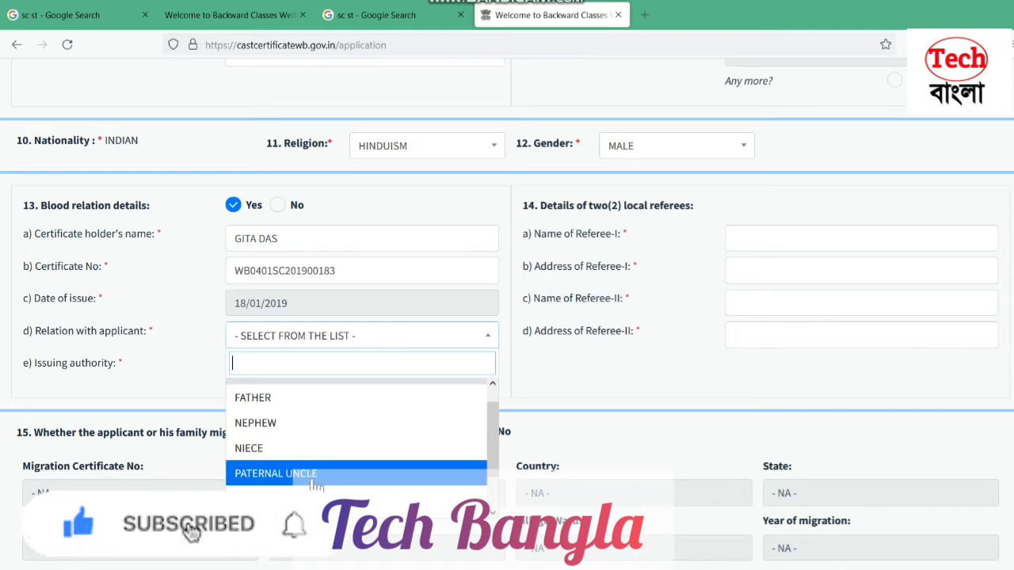
pyautogui.scroll(-2, 498, 460)
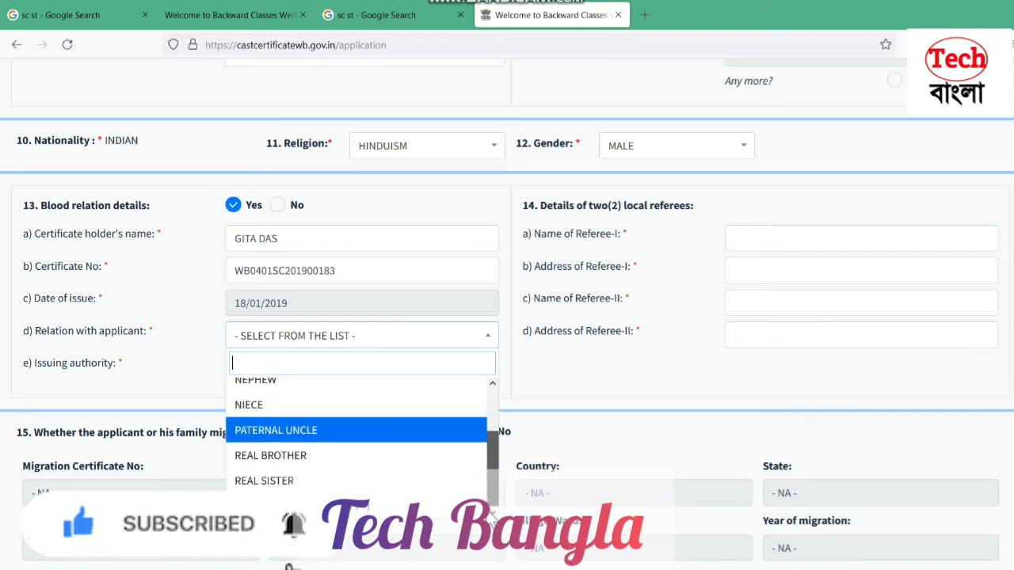
pyautogui.scroll(3, 486, 474)
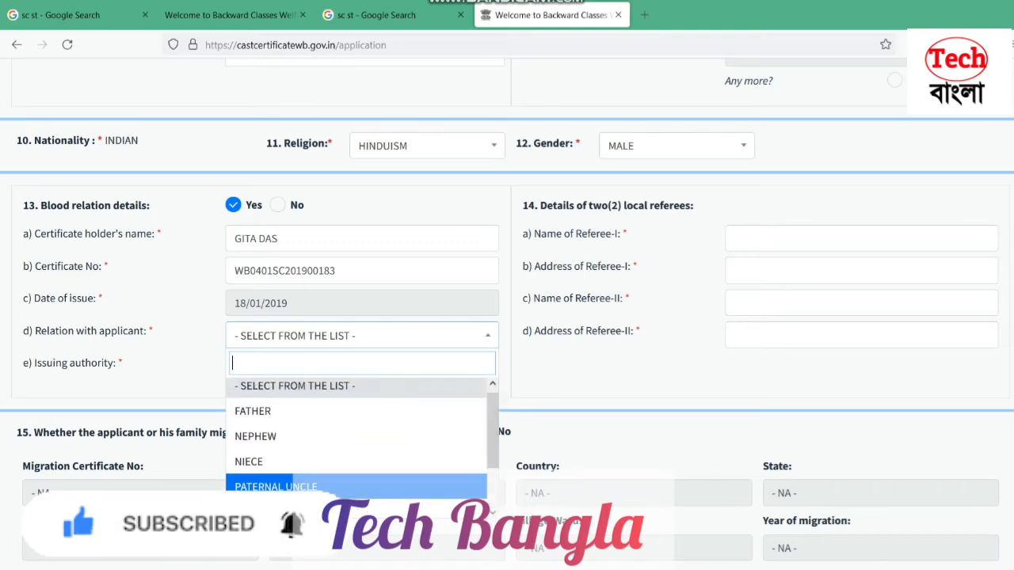
pyautogui.click(962, 567)
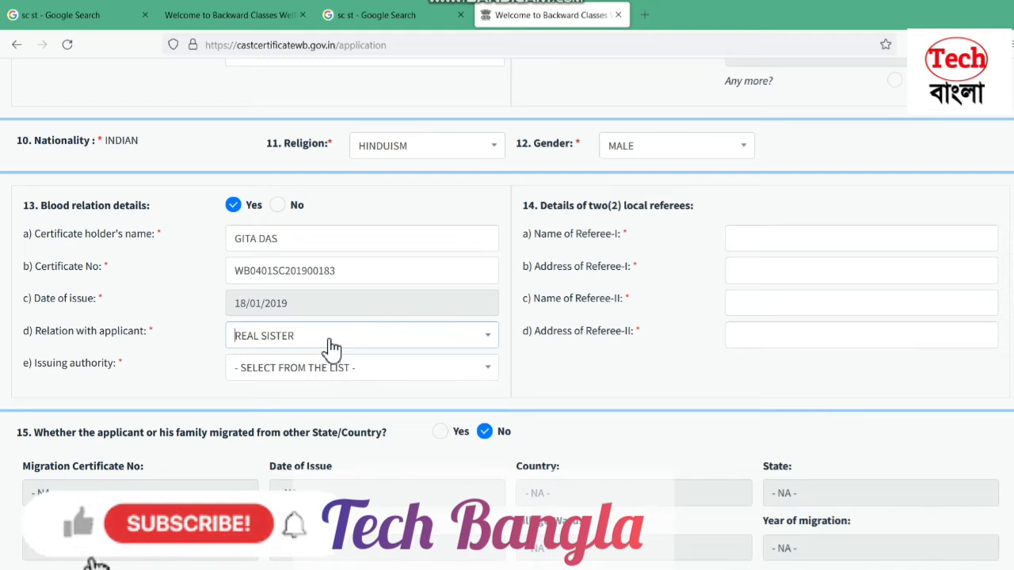
pyautogui.click(331, 347)
pyautogui.click(197, 338)
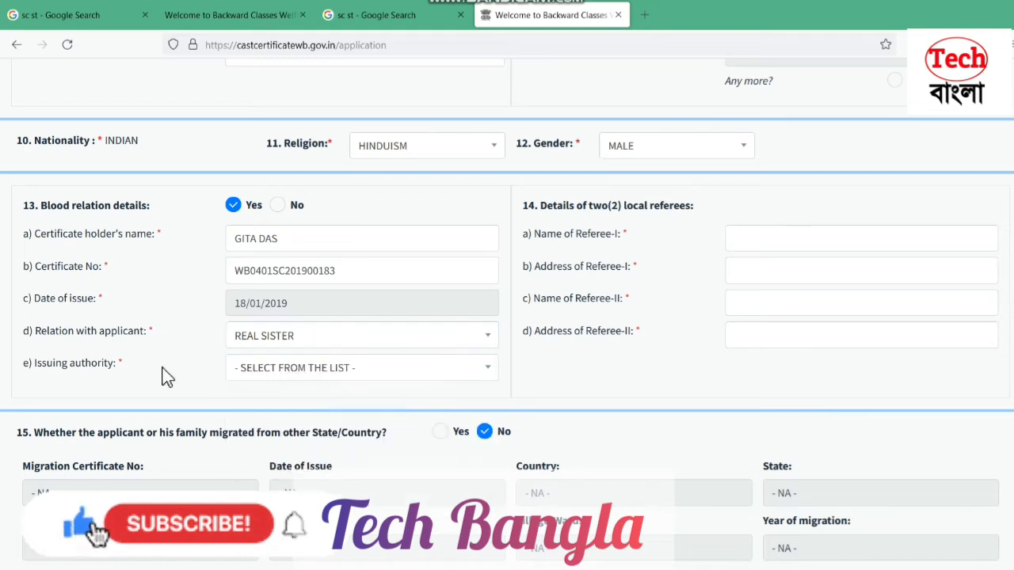
pyautogui.moveTo(141, 364); pyautogui.dragTo(18, 367)
# Choose ISLAMPUR as the issuing authority for the relative's certificate
pyautogui.click(277, 379)
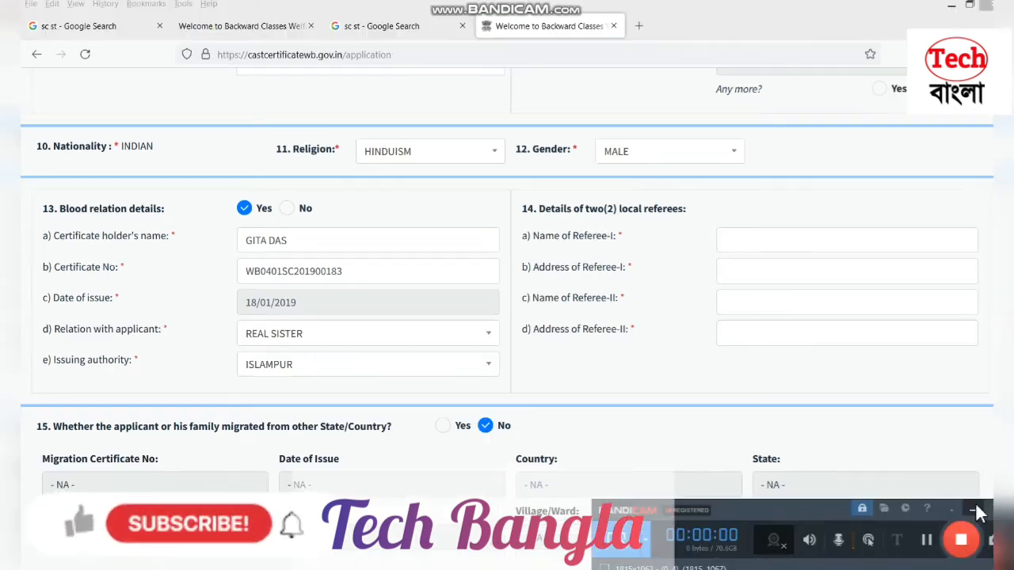
pyautogui.click(975, 509)
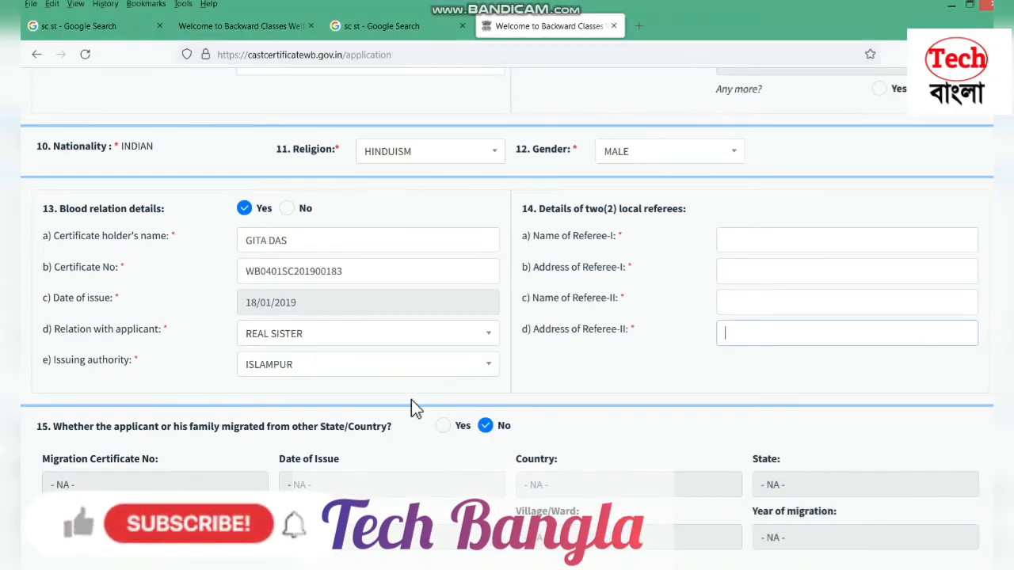
pyautogui.tripleClick(123, 361)
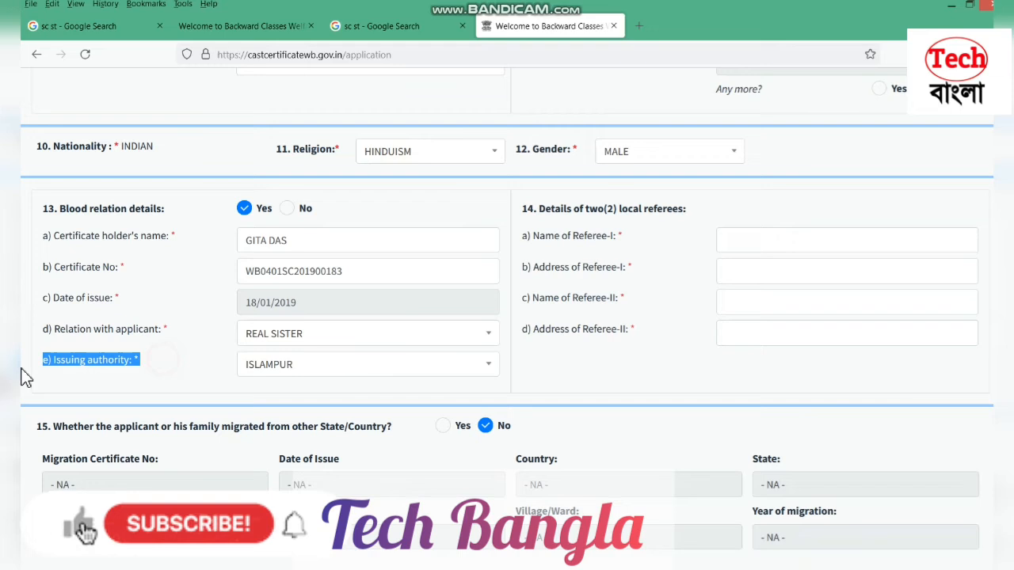
pyautogui.click(325, 364)
pyautogui.click(328, 369)
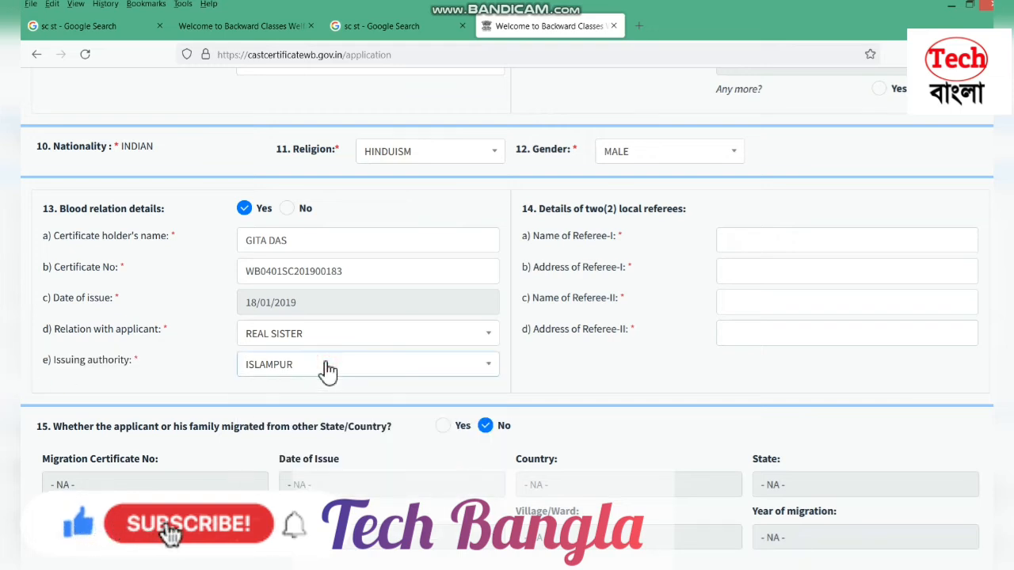
pyautogui.moveTo(539, 211); pyautogui.dragTo(696, 219)
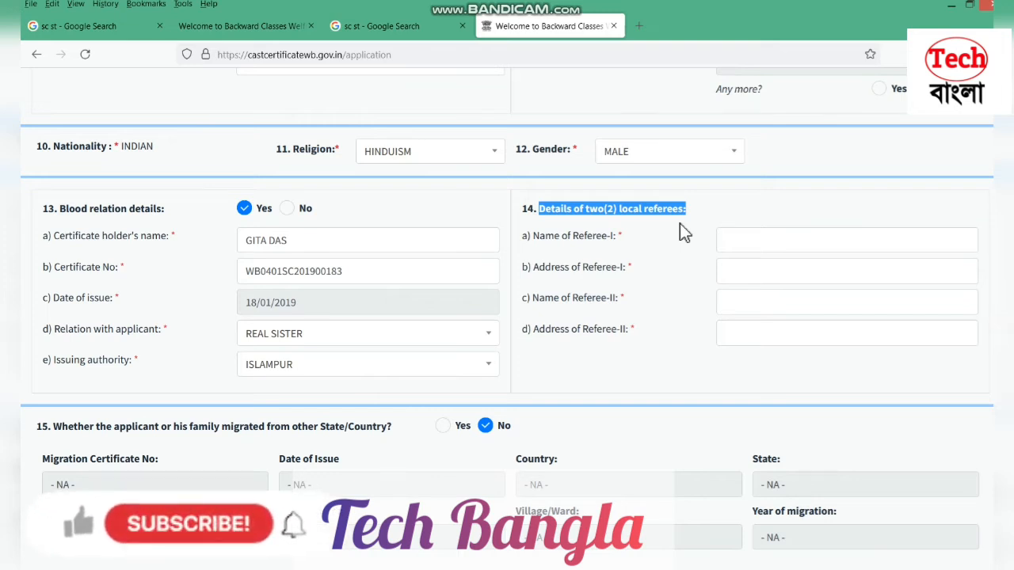
# Enter the name and address of each of the two local referees in section 14
pyautogui.moveTo(638, 241); pyautogui.dragTo(523, 252)
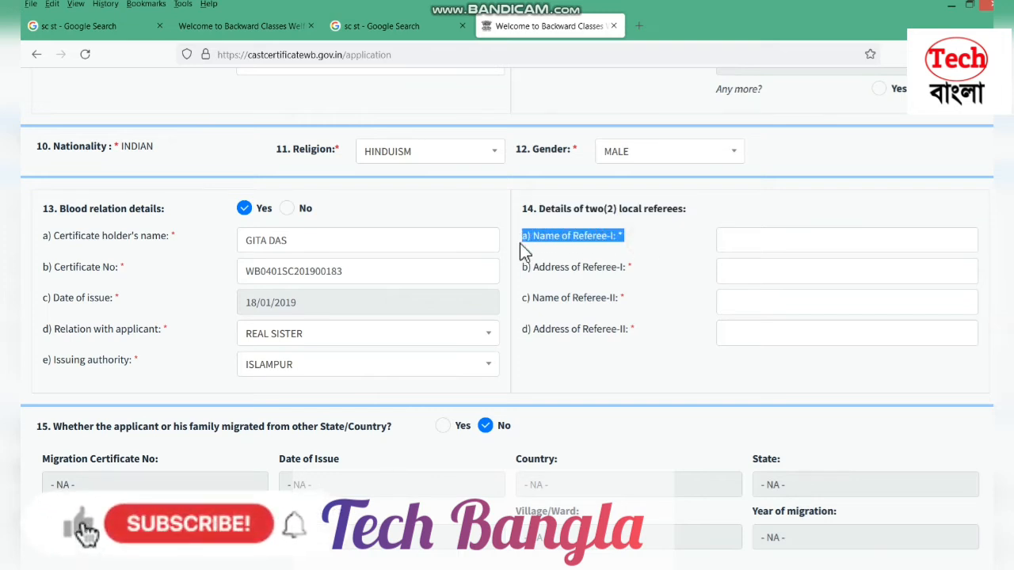
pyautogui.click(778, 244)
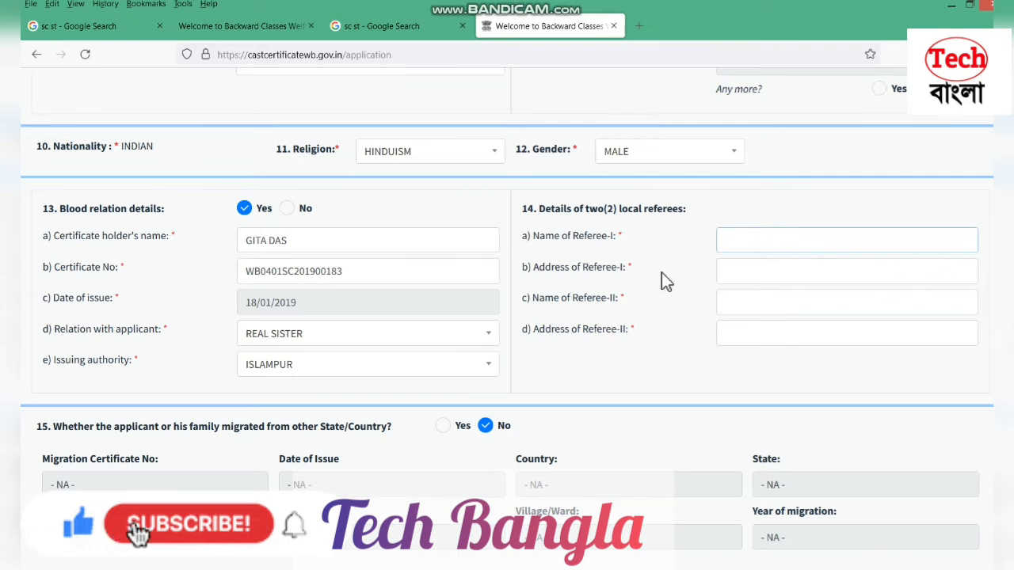
pyautogui.moveTo(662, 272); pyautogui.dragTo(497, 266)
pyautogui.click(796, 267)
pyautogui.moveTo(659, 301); pyautogui.dragTo(523, 301)
pyautogui.click(739, 298)
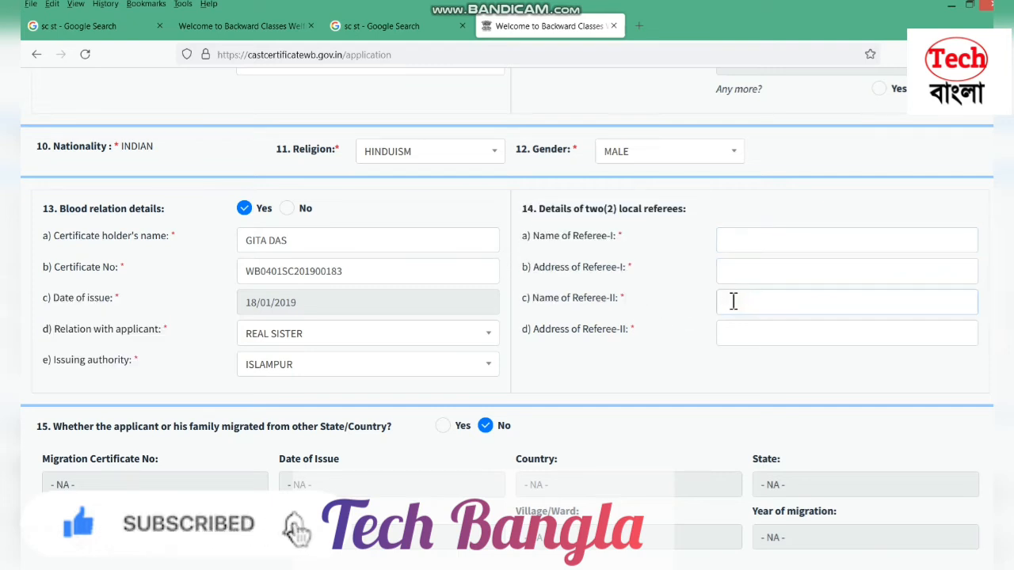
pyautogui.moveTo(662, 331); pyautogui.dragTo(569, 360)
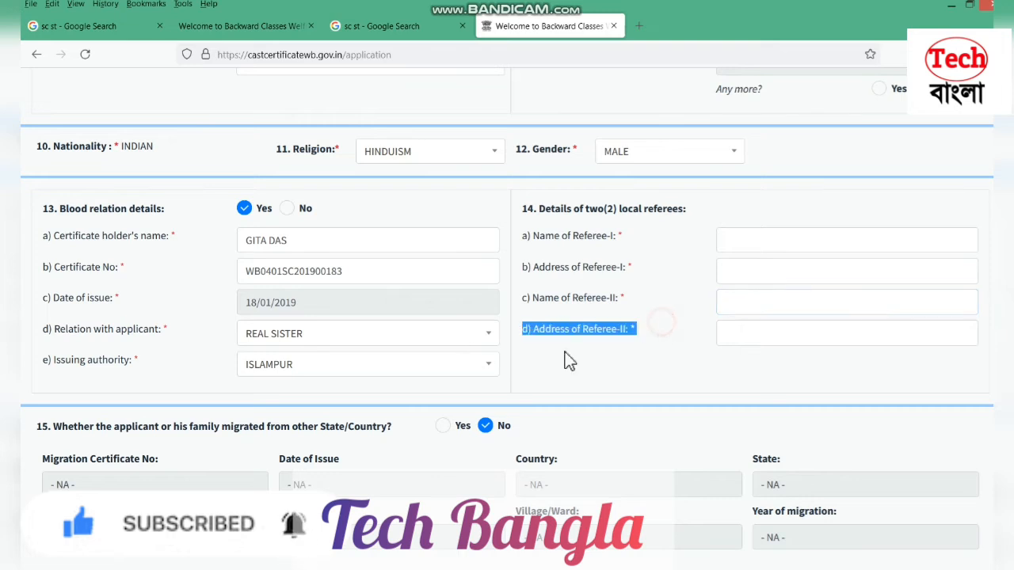
pyautogui.click(818, 334)
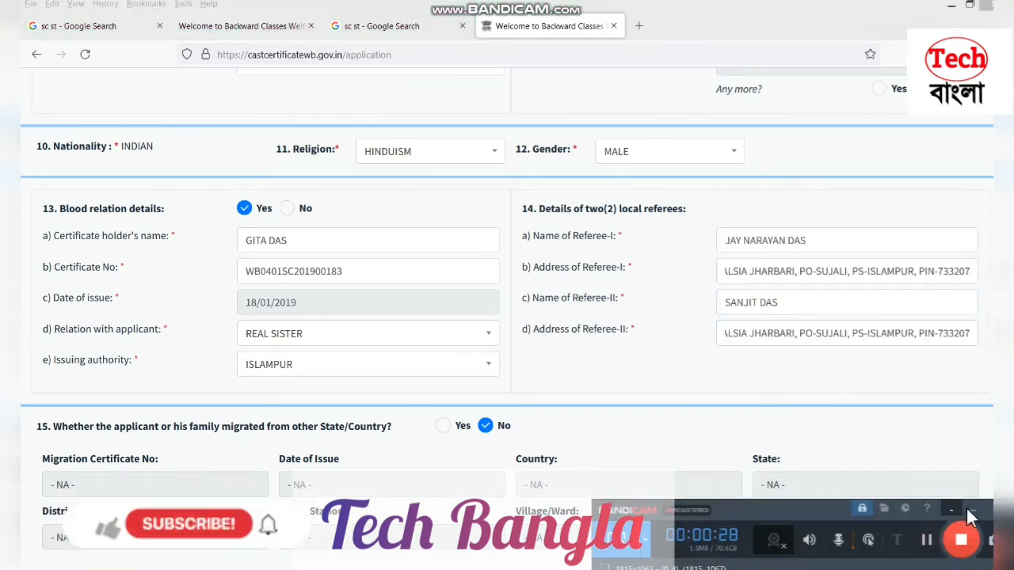
pyautogui.click(832, 296)
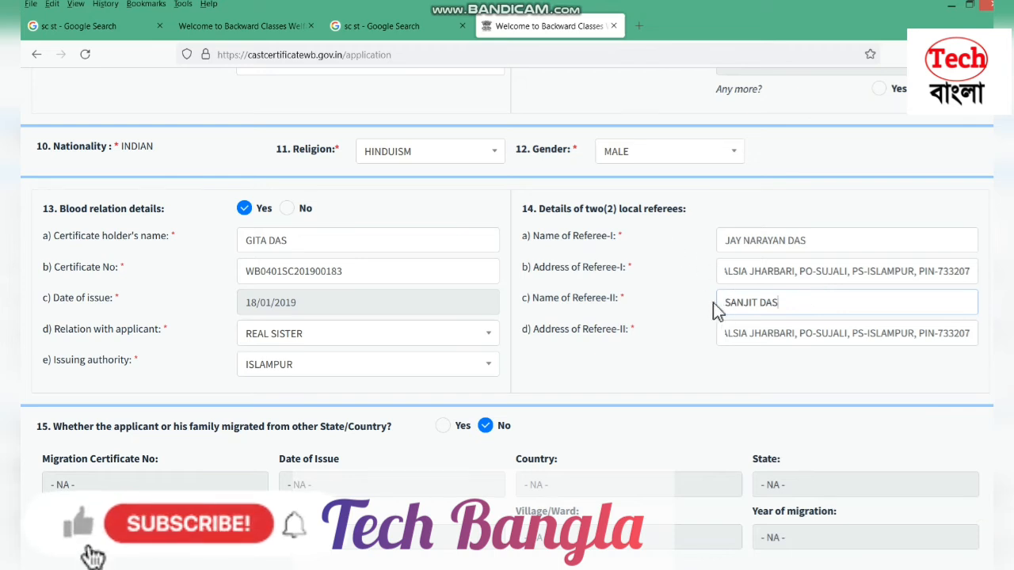
pyautogui.scroll(-2, 721, 322)
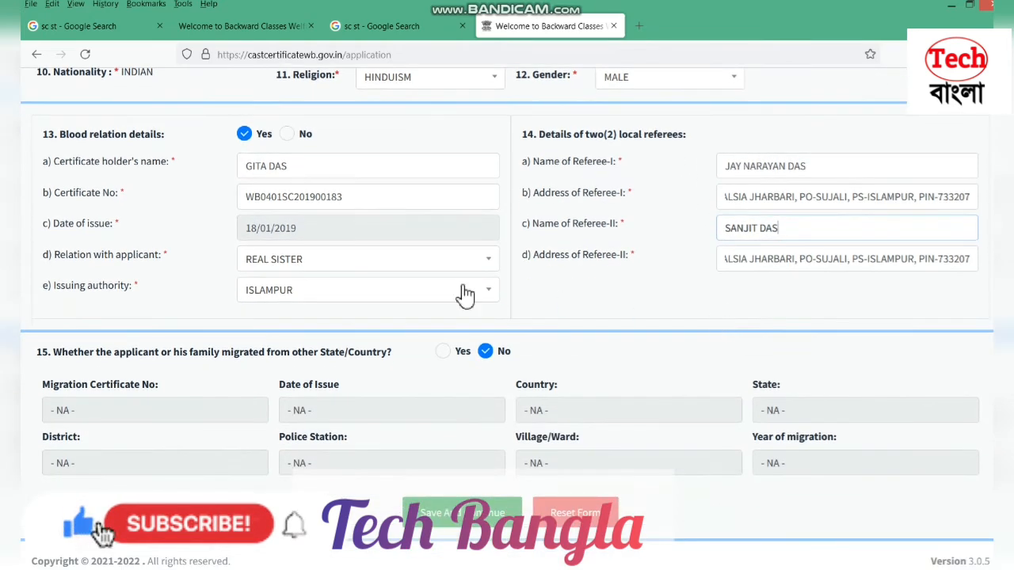
# Save the form with Save And Continue to reach the document upload page
pyautogui.moveTo(54, 351); pyautogui.dragTo(365, 360)
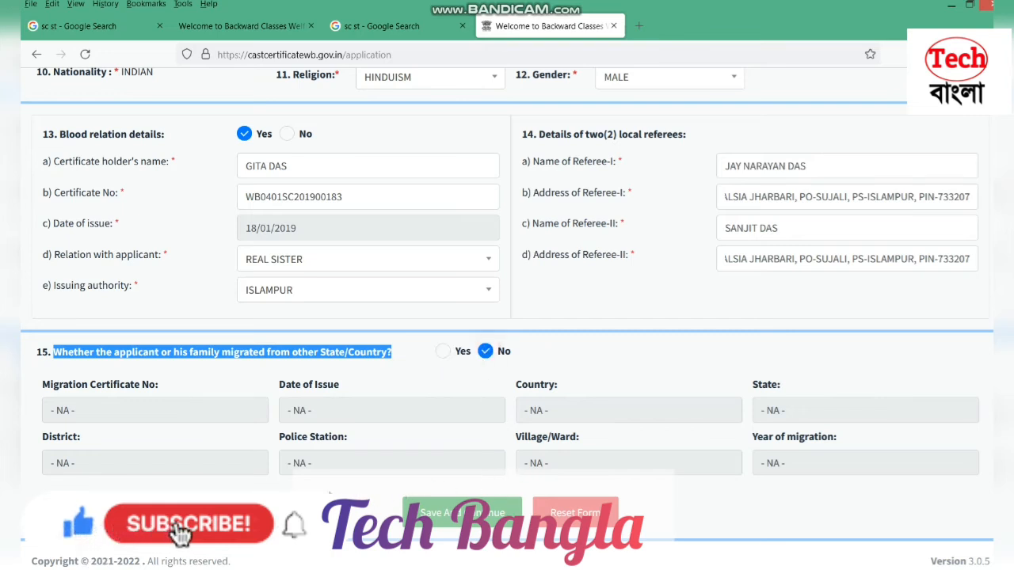
pyautogui.click(388, 513)
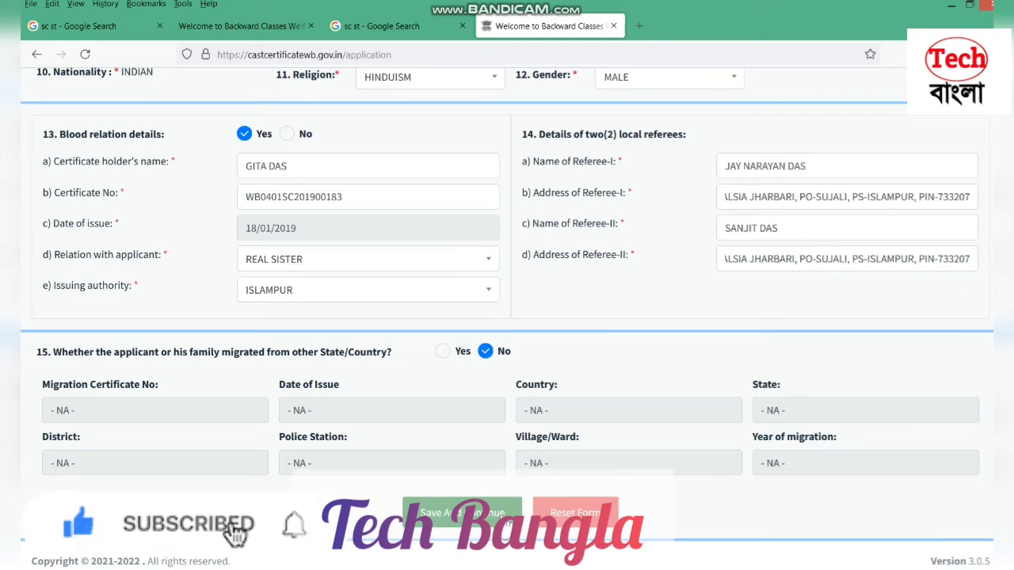
pyautogui.click(497, 517)
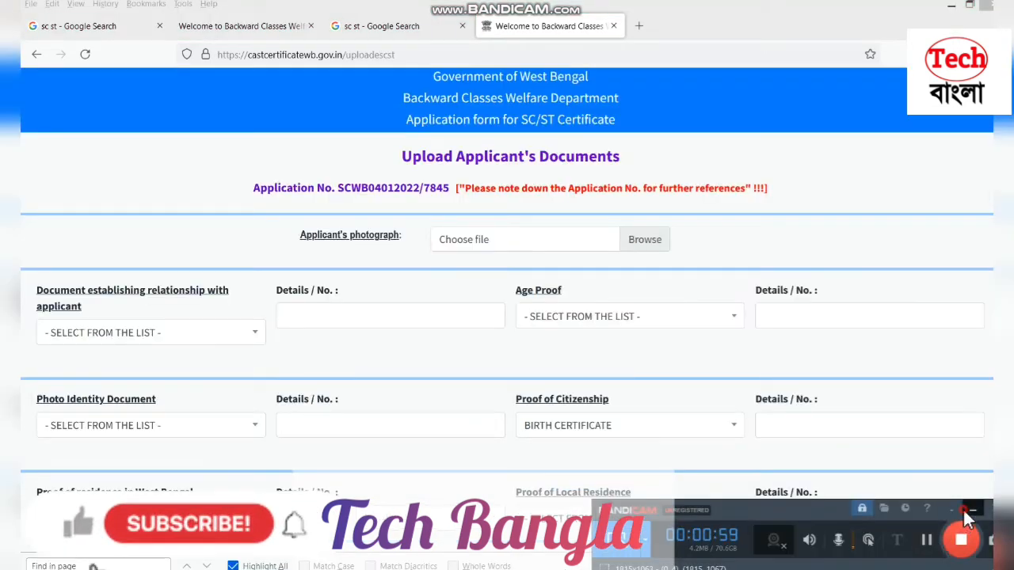
pyautogui.click(963, 508)
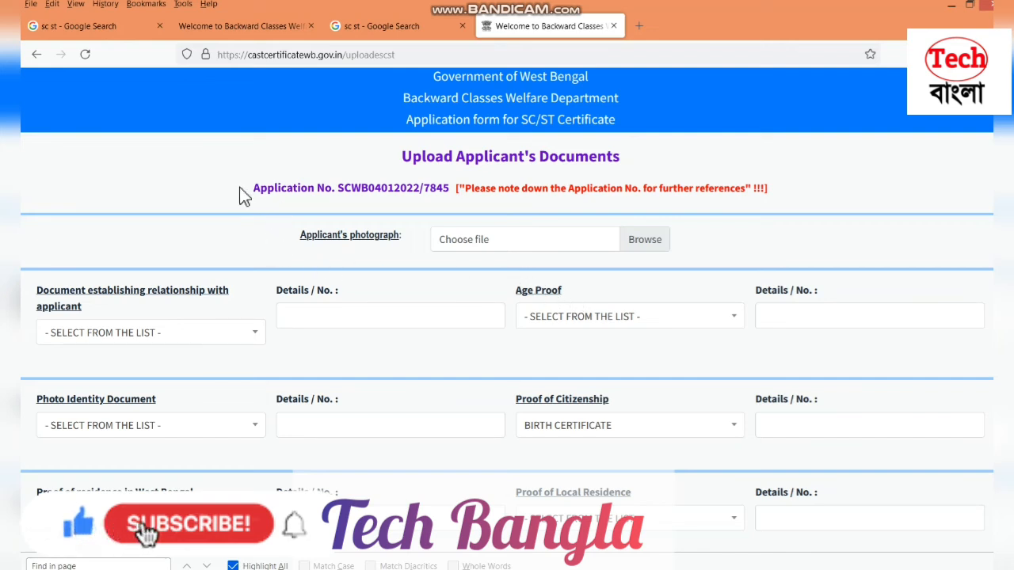
pyautogui.moveTo(251, 187); pyautogui.dragTo(456, 190)
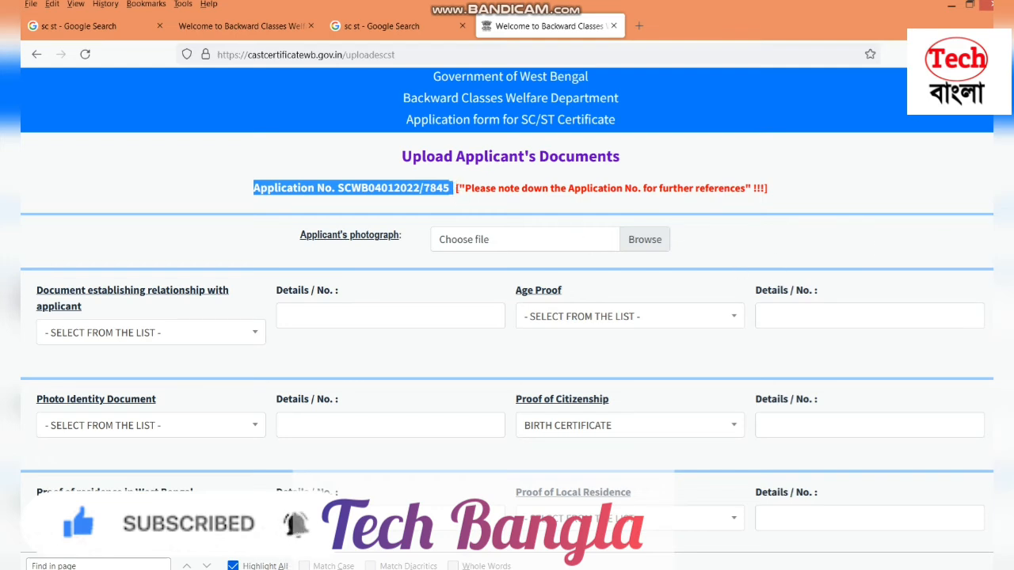
pyautogui.click(999, 568)
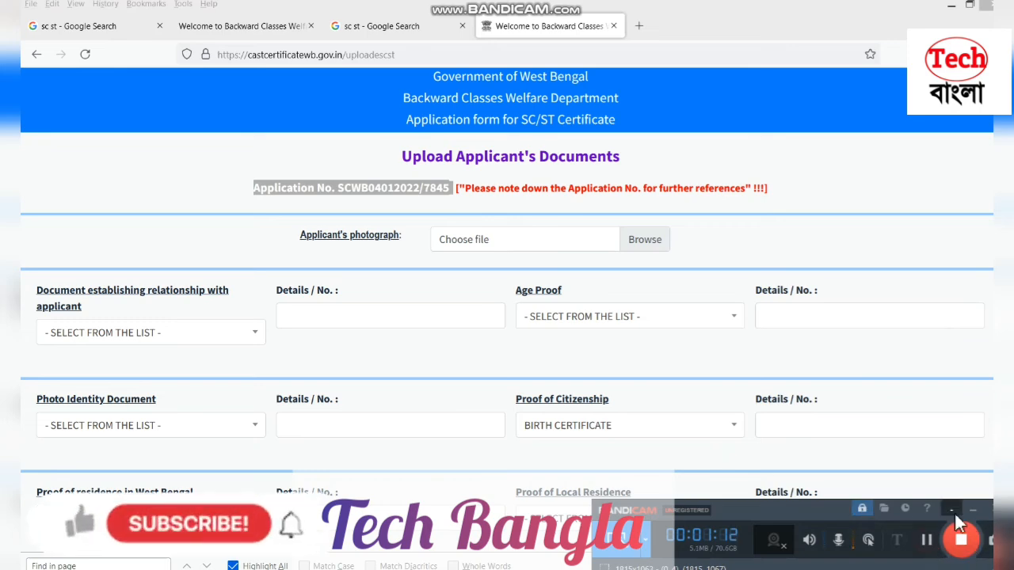
pyautogui.click(952, 510)
pyautogui.moveTo(298, 236); pyautogui.dragTo(397, 247)
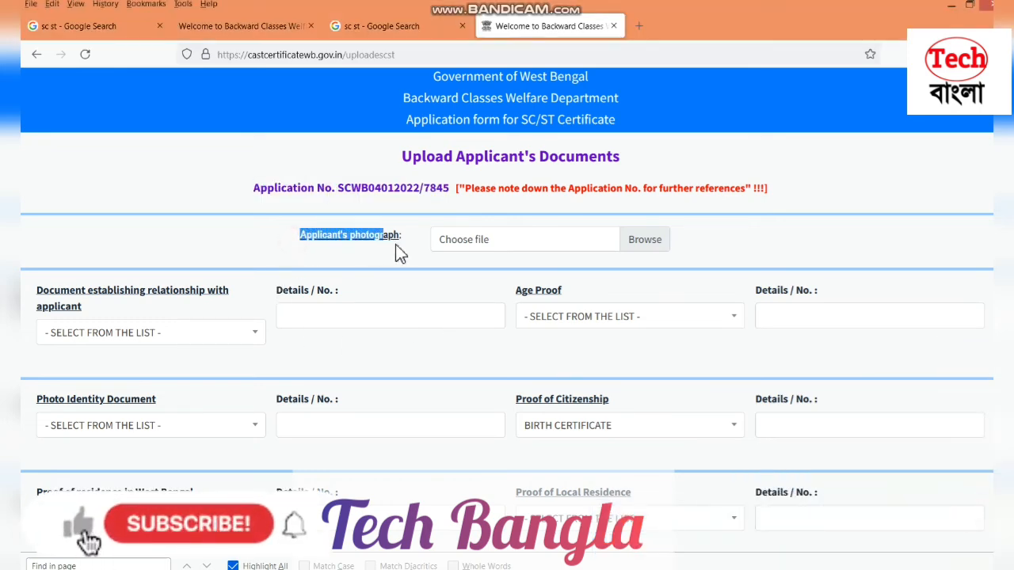
# Attach the applicant's JPG photo from the Desktop as the applicant's photograph
pyautogui.click(576, 241)
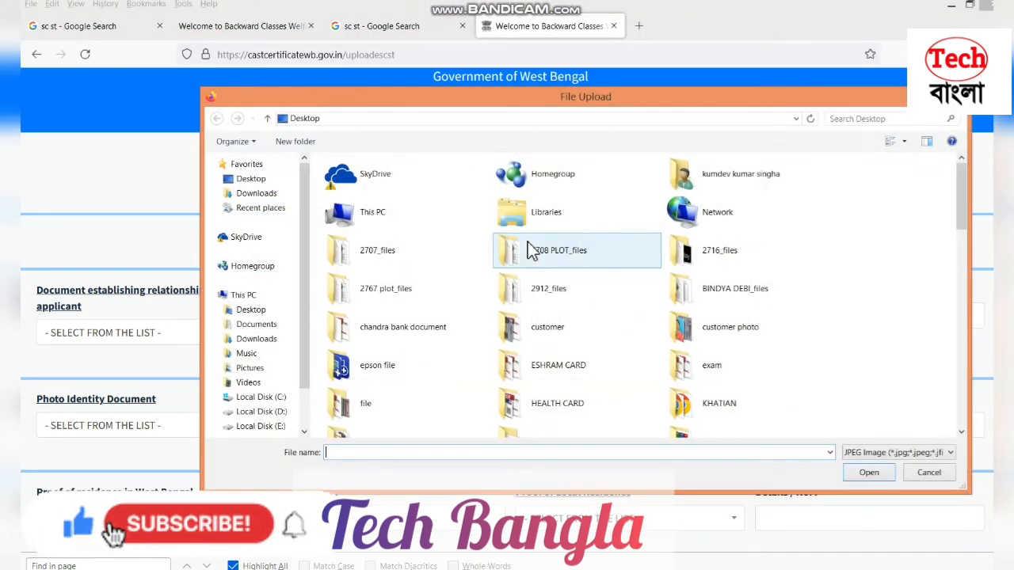
pyautogui.click(225, 179)
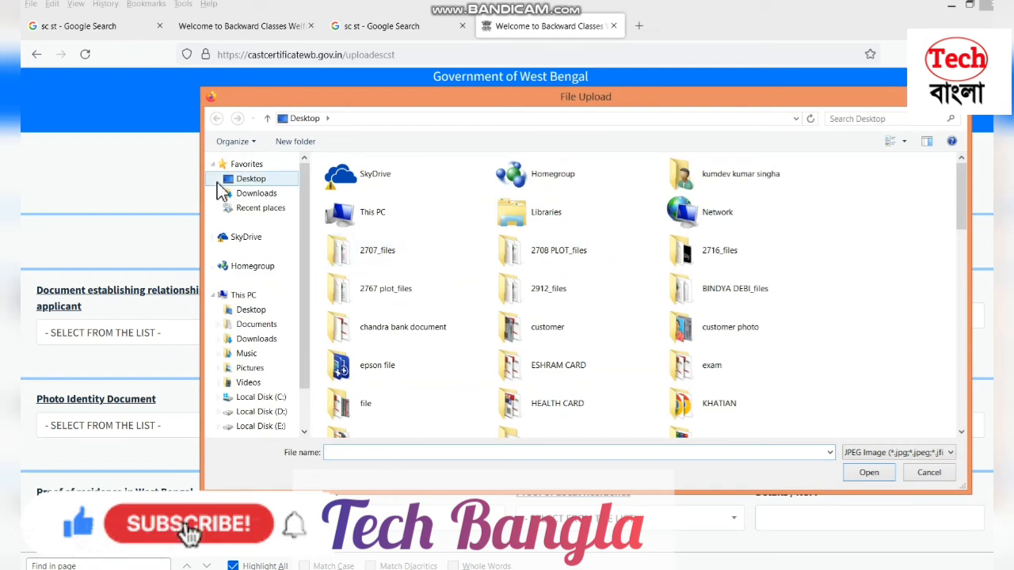
pyautogui.click(399, 453)
pyautogui.write('JAG')
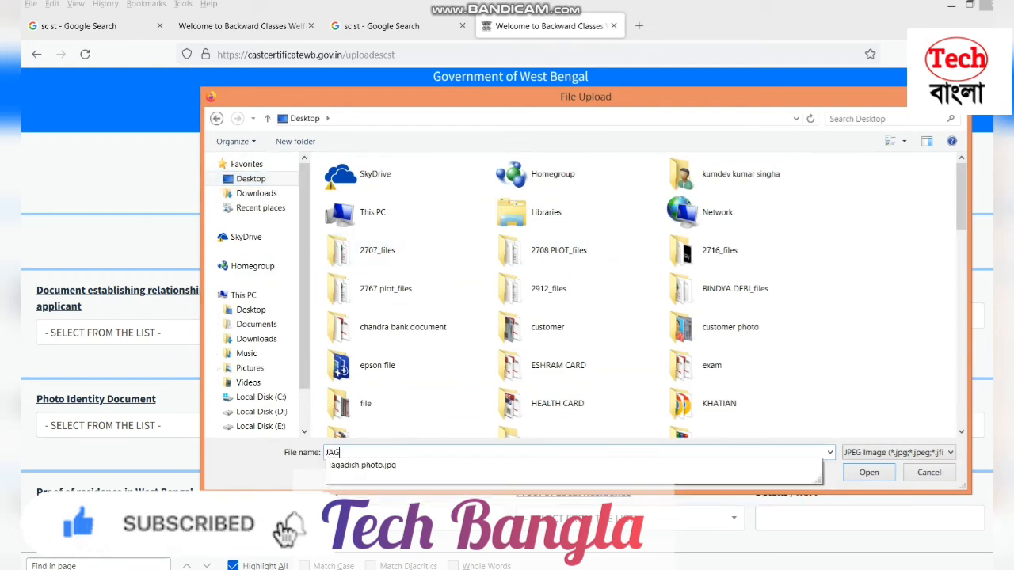
pyautogui.write('A')
pyautogui.click(400, 464)
pyautogui.press('Return')
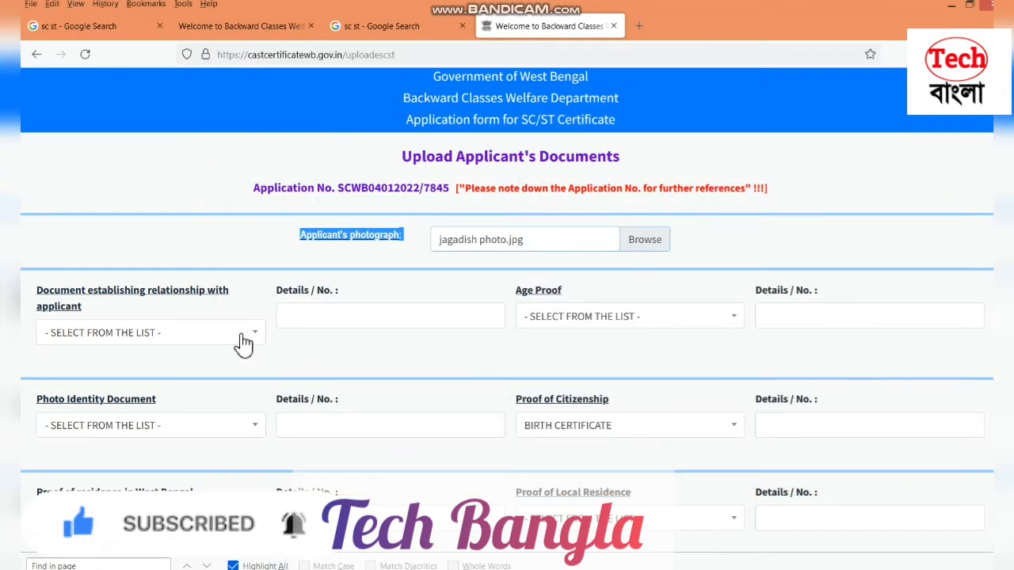
pyautogui.moveTo(33, 290); pyautogui.dragTo(236, 305)
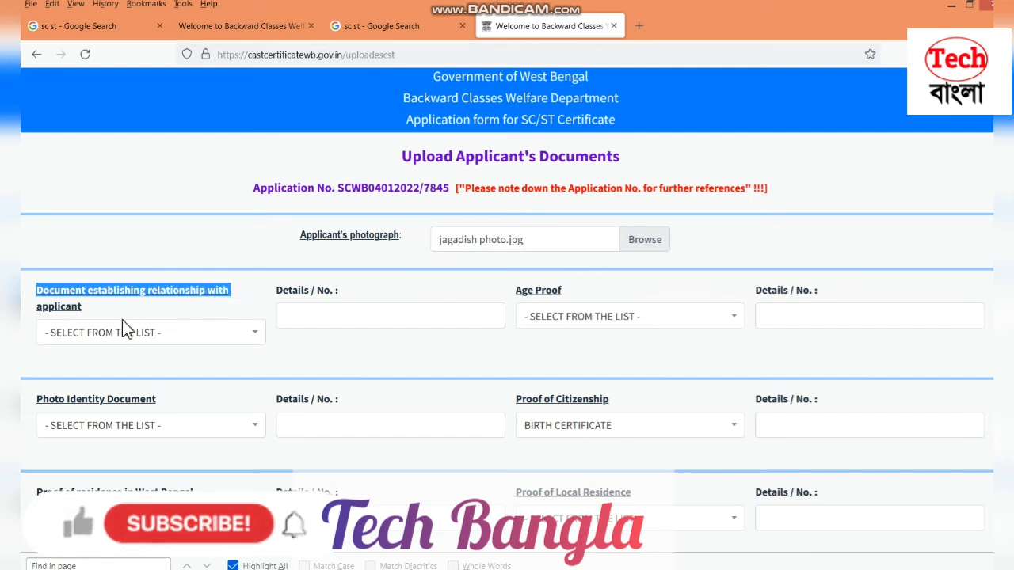
# Set the relationship document to BLOOD RELATION CHART and Age Proof to AADHAR CARD
pyautogui.click(187, 339)
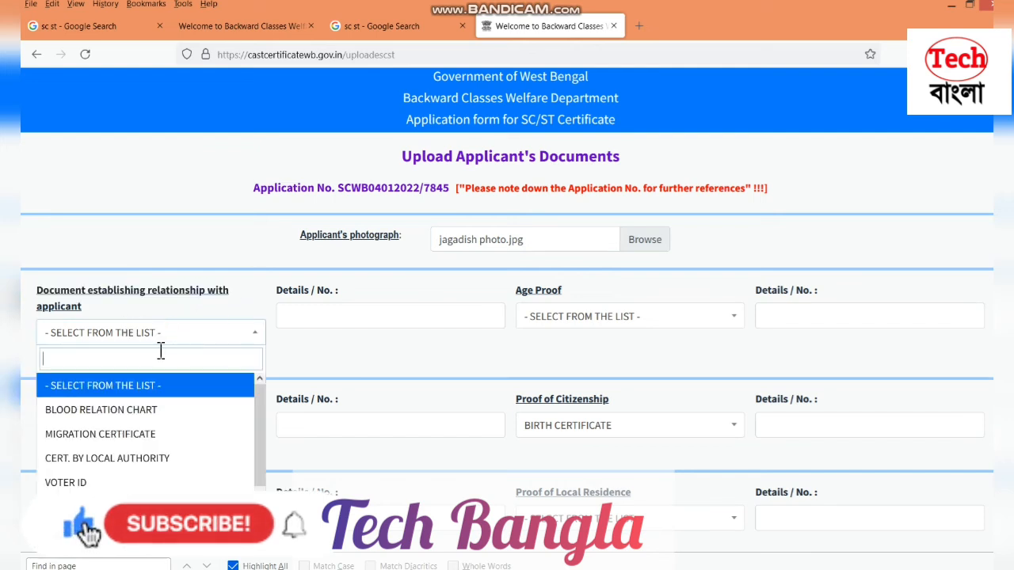
pyautogui.click(163, 412)
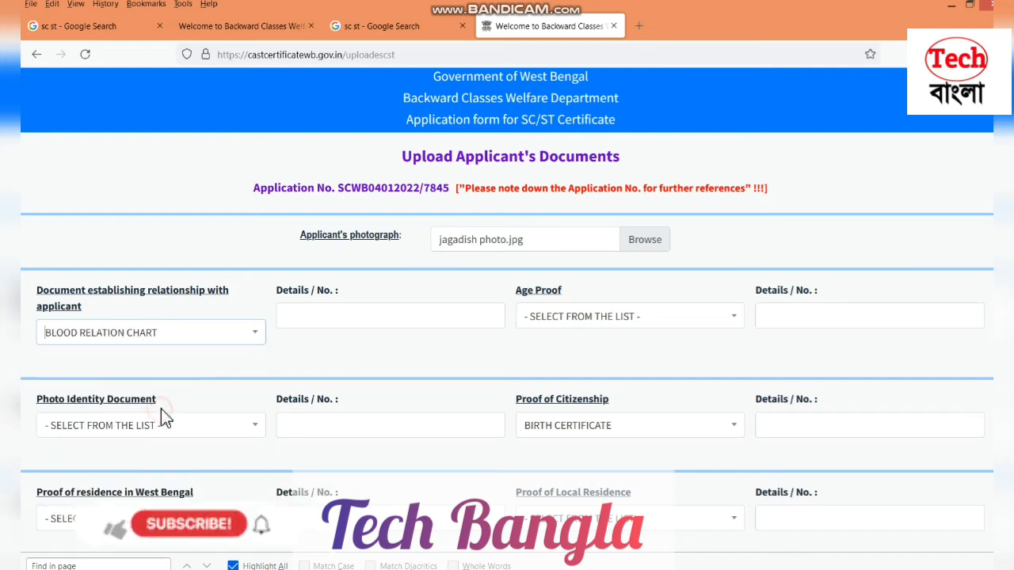
pyautogui.click(585, 317)
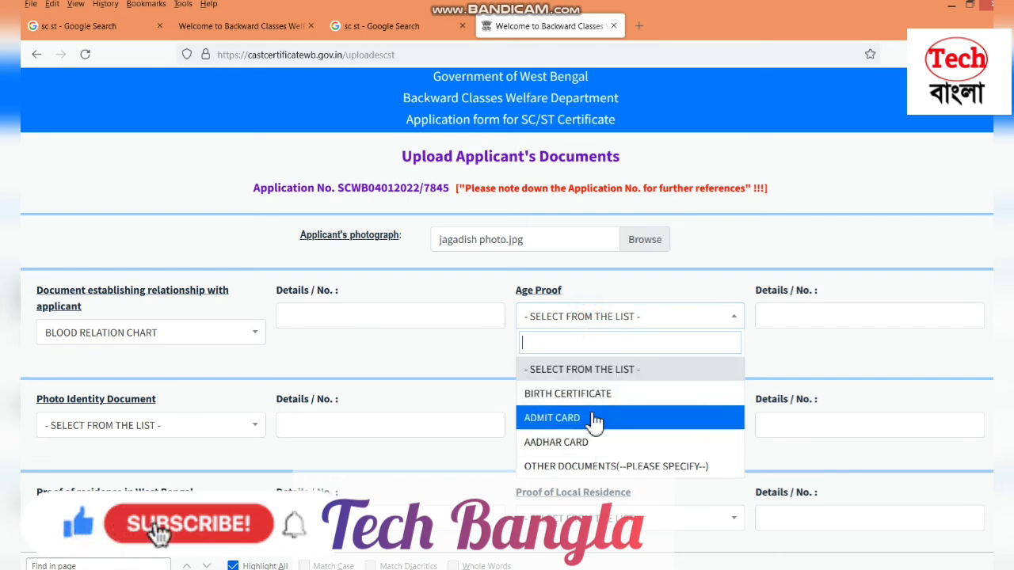
pyautogui.click(595, 442)
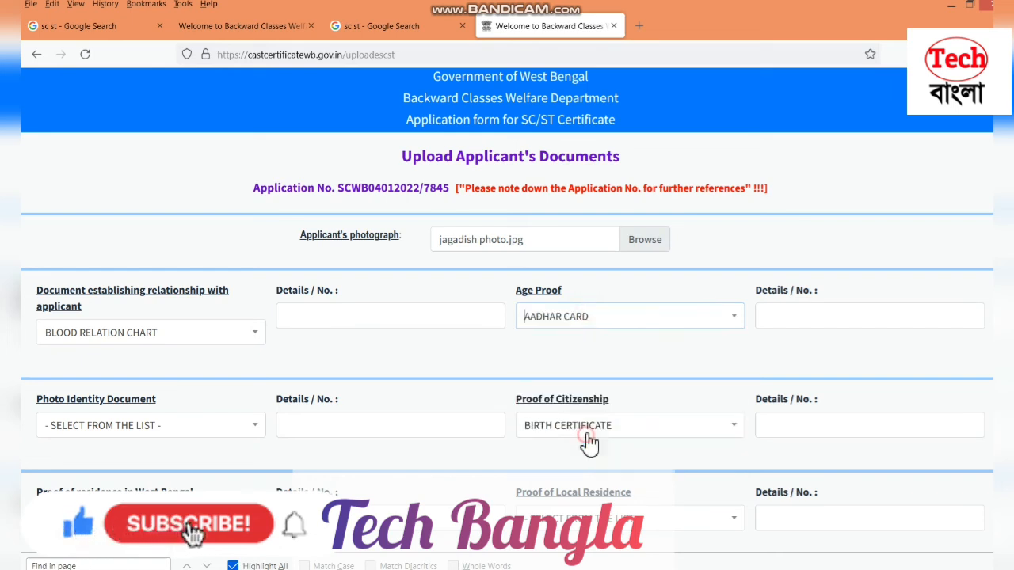
pyautogui.click(596, 328)
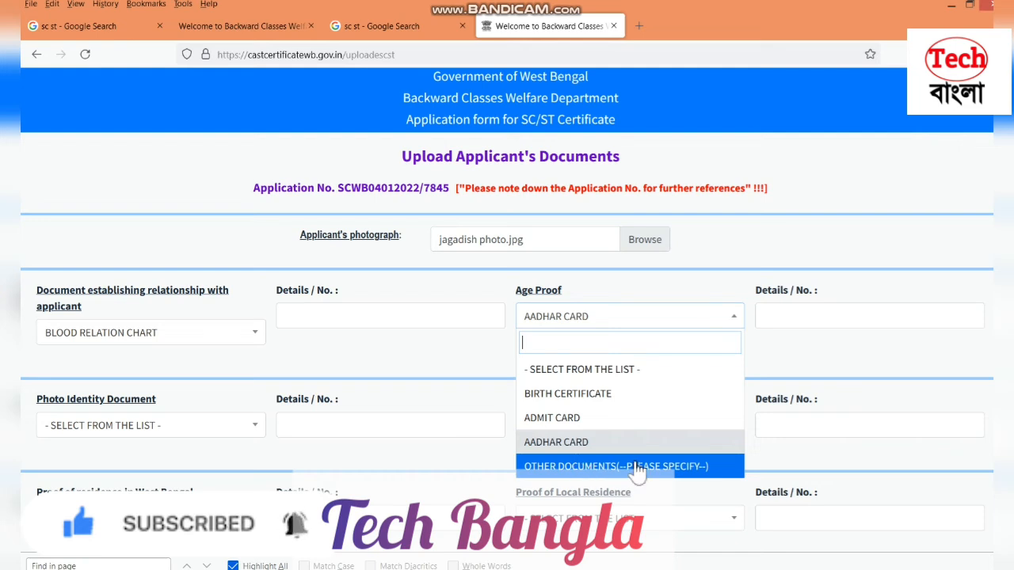
pyautogui.click(605, 450)
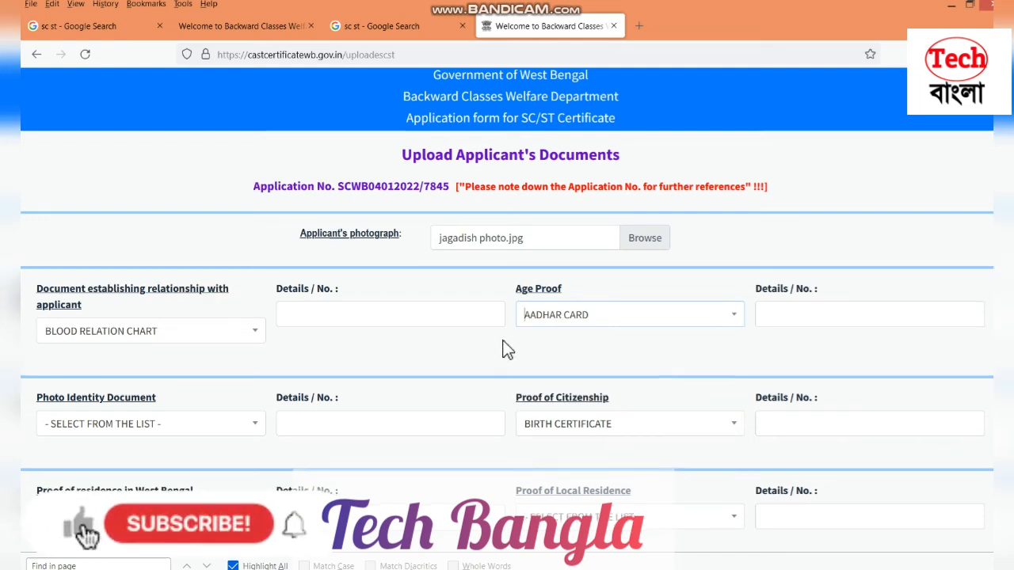
pyautogui.scroll(-3, 505, 348)
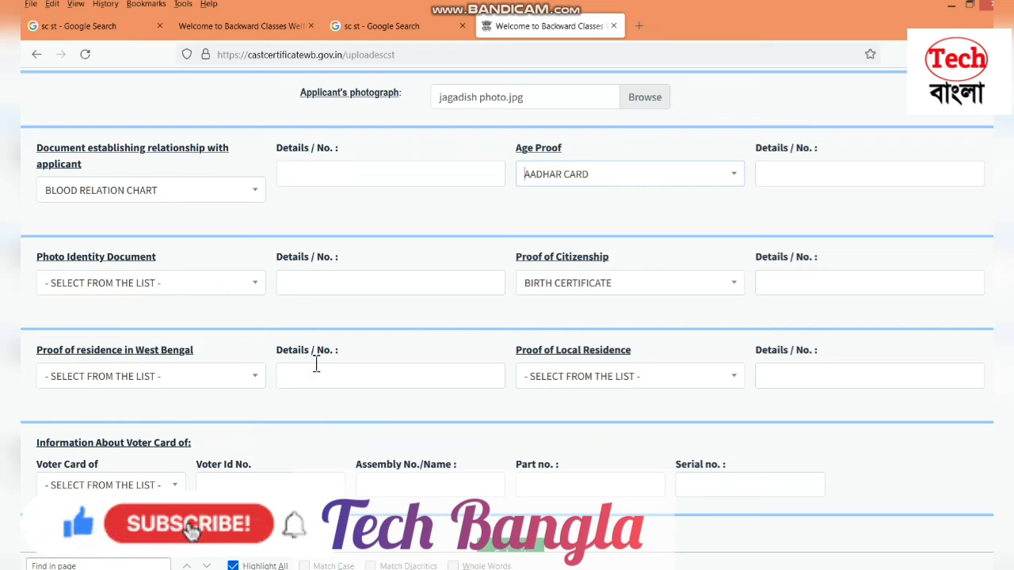
pyautogui.scroll(-2, 314, 364)
pyautogui.scroll(3, 315, 363)
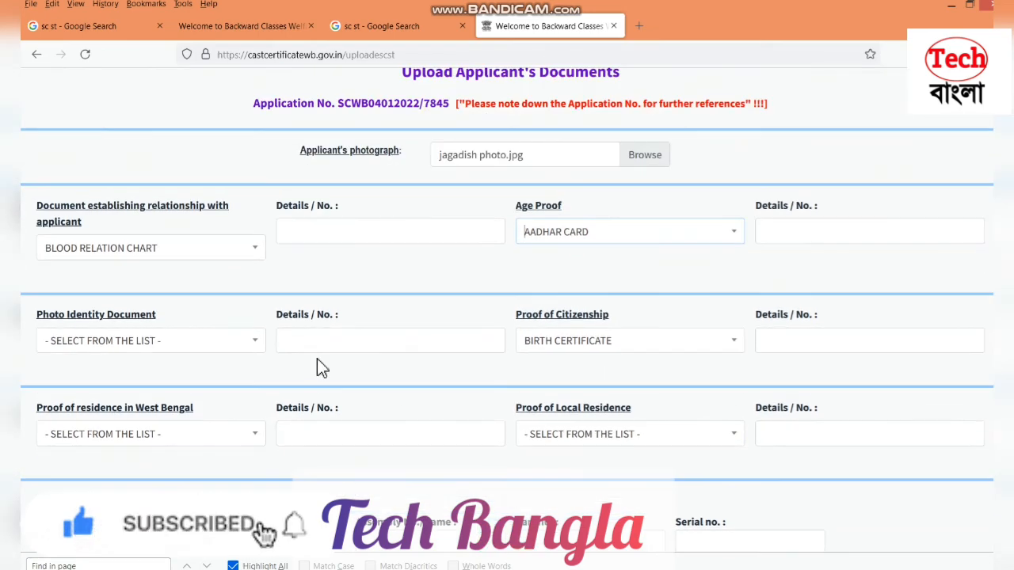
# Choose VOTER ID for photo identity and AADHAR CARD for proof of citizenship
pyautogui.click(164, 346)
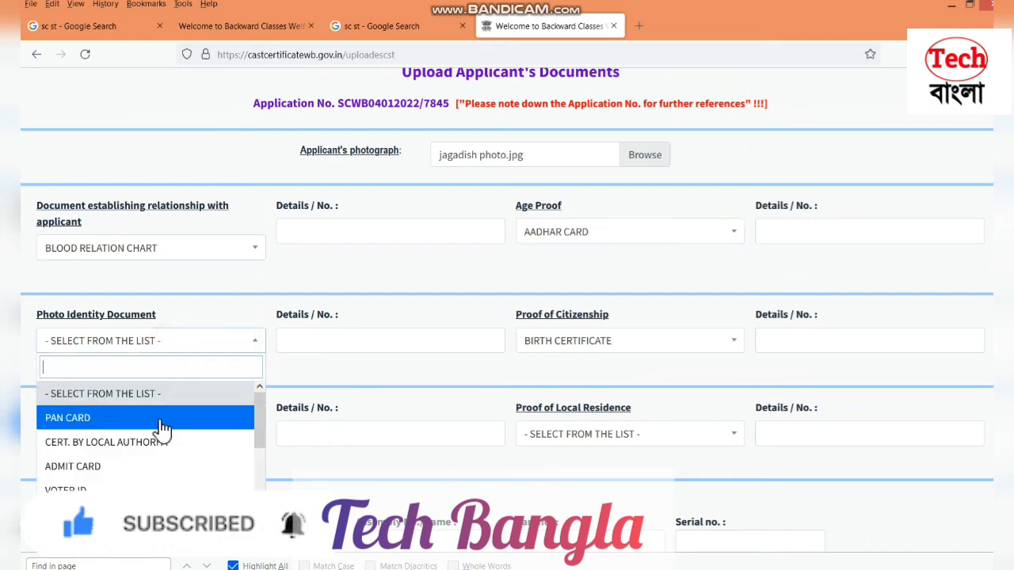
pyautogui.click(119, 487)
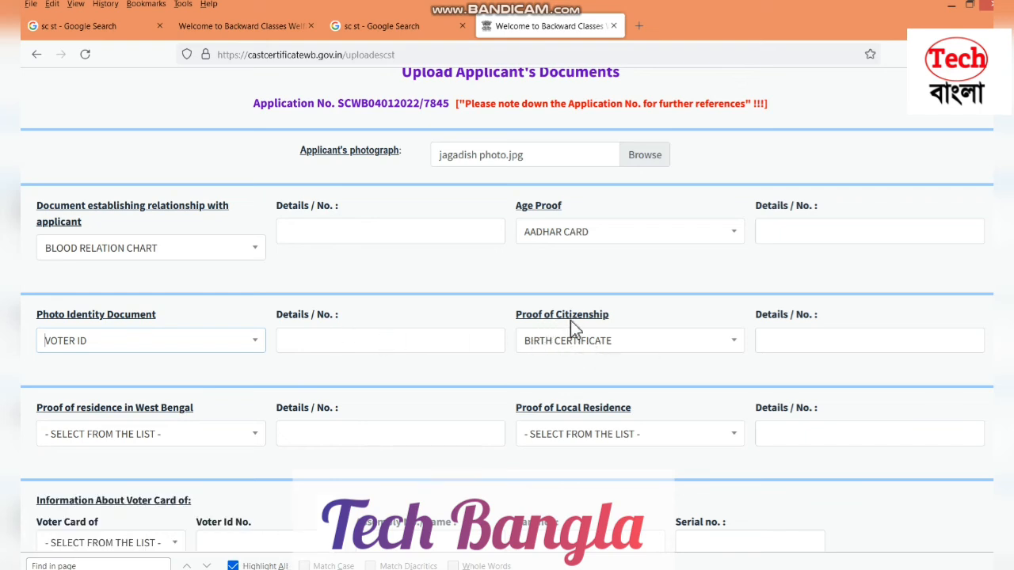
pyautogui.click(571, 348)
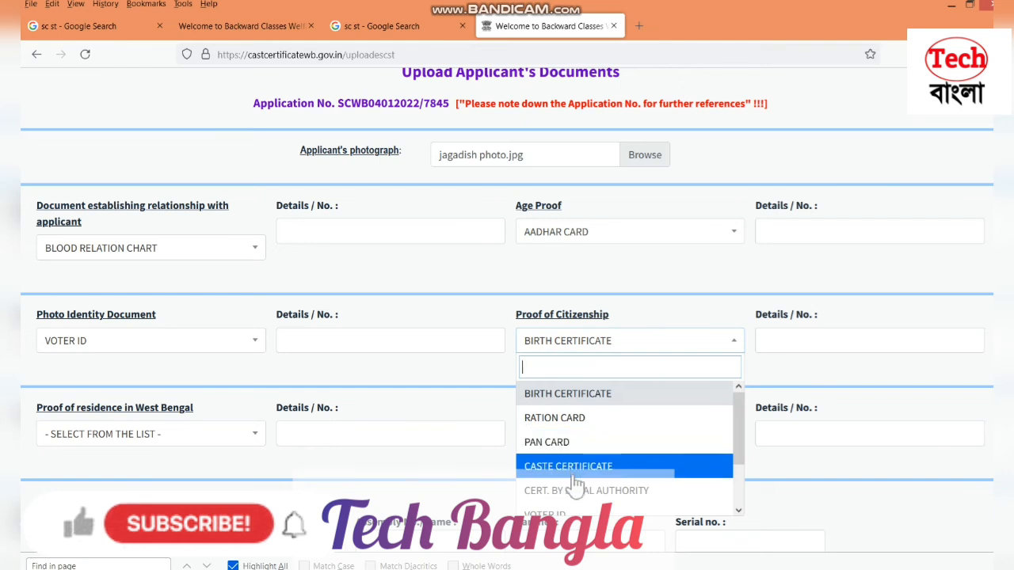
pyautogui.scroll(-1, 574, 482)
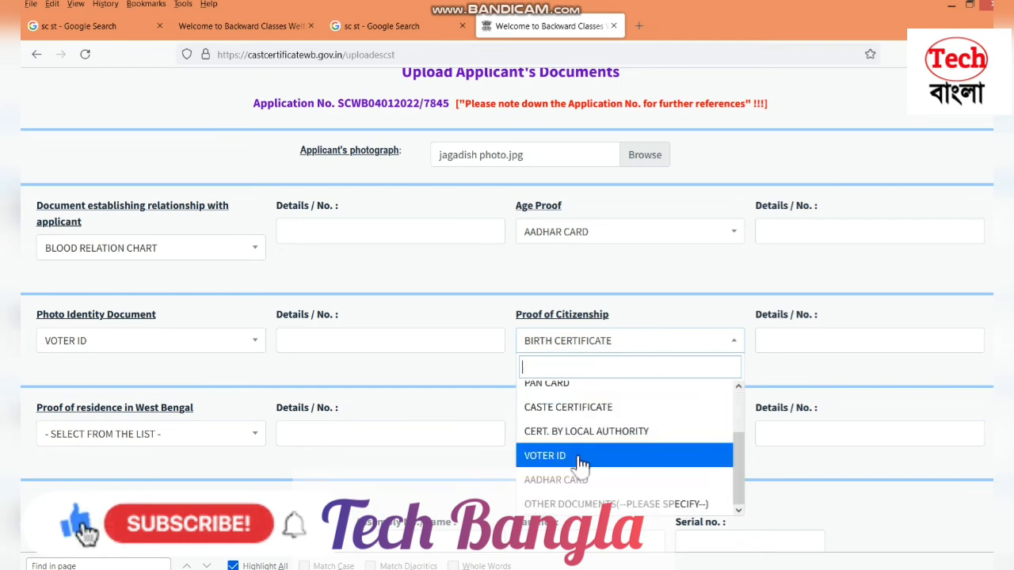
pyautogui.click(577, 479)
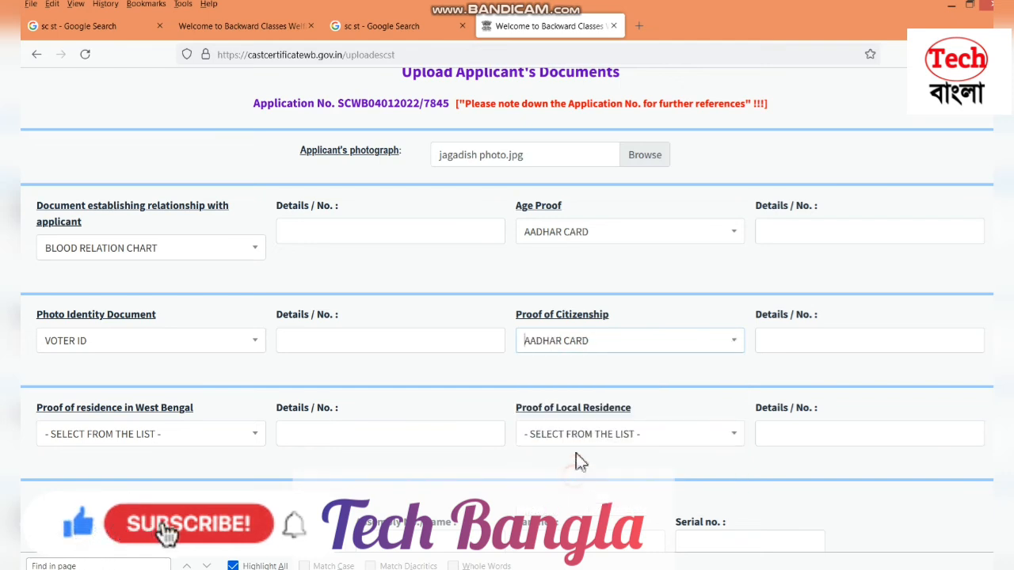
# Set both proof of residence and proof of local residence to VOTER ID
pyautogui.click(165, 437)
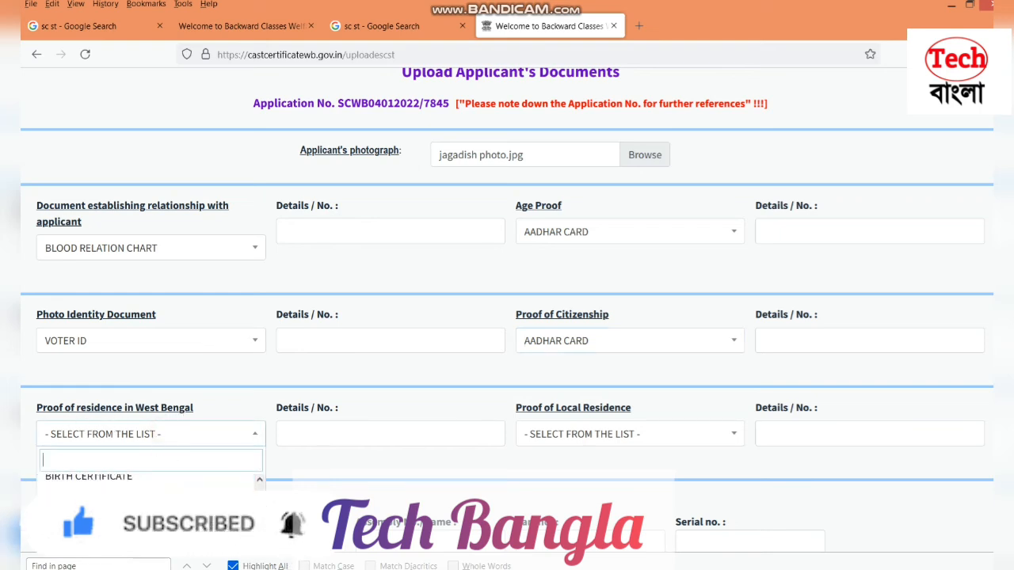
pyautogui.click(103, 541)
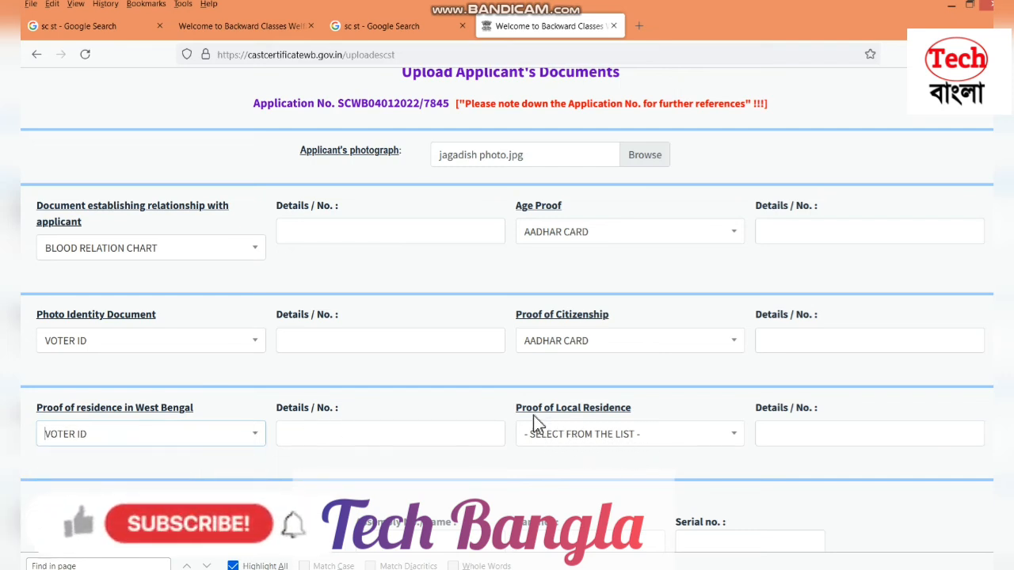
pyautogui.click(583, 434)
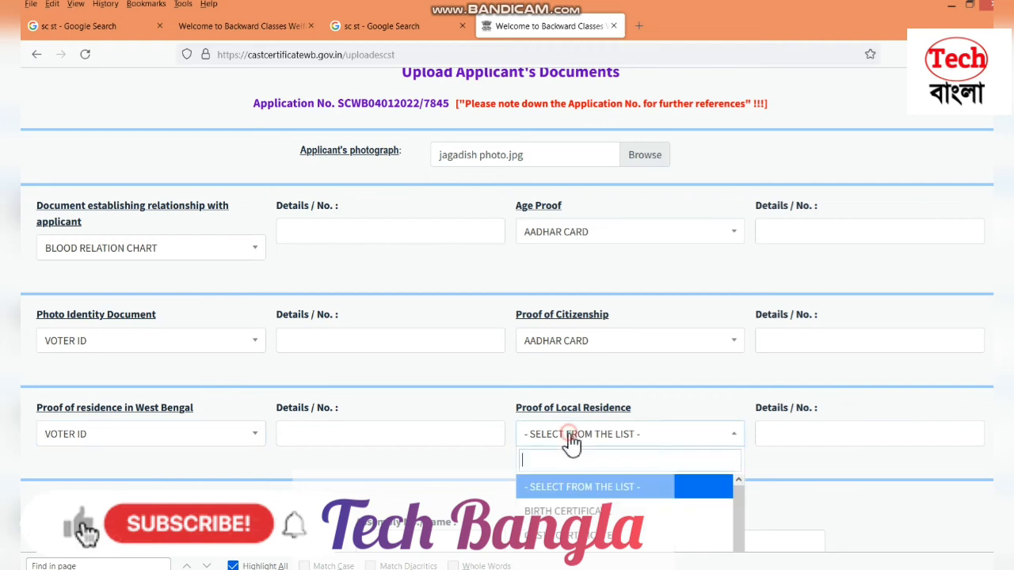
pyautogui.scroll(-2, 602, 523)
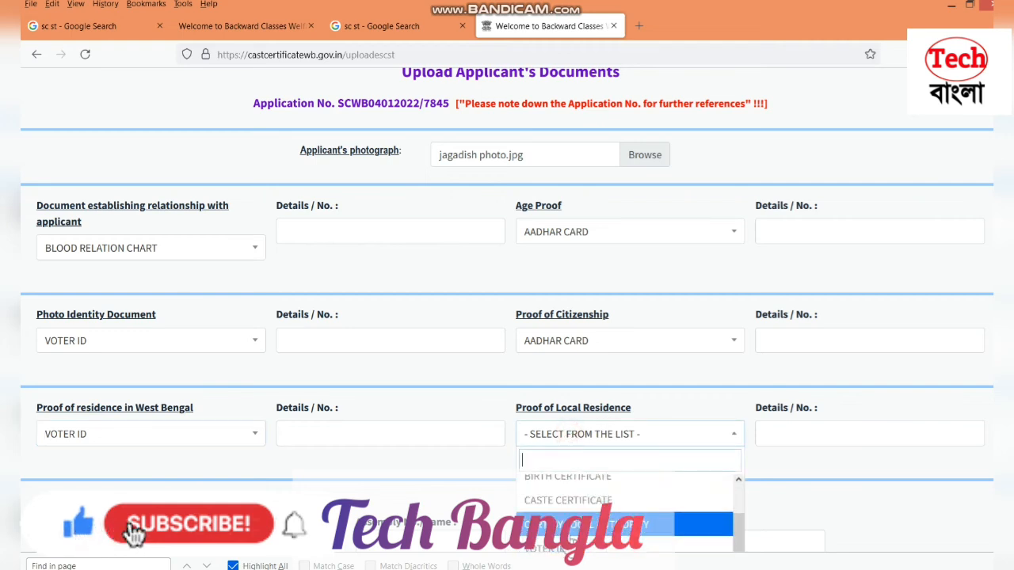
pyautogui.click(566, 546)
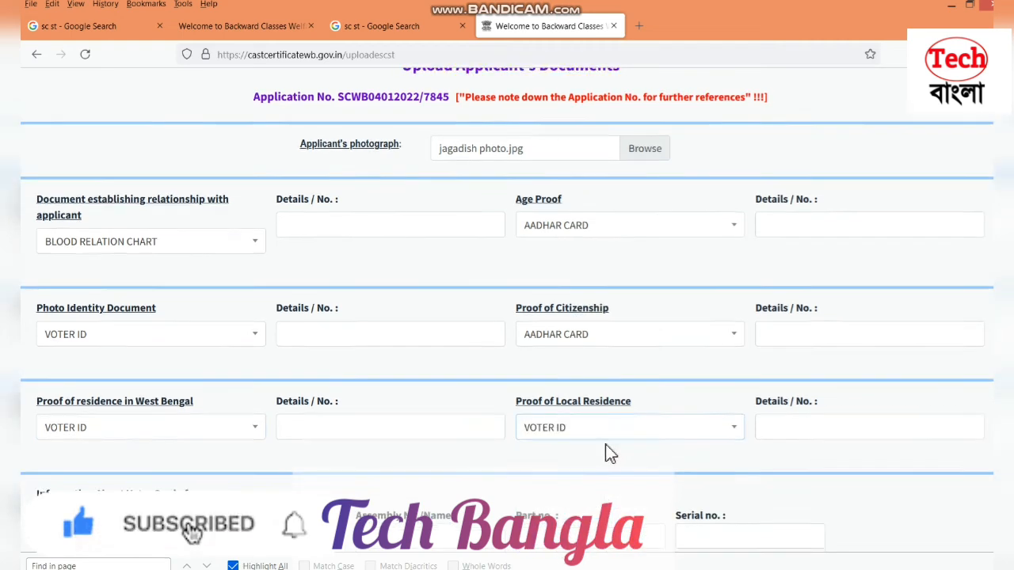
pyautogui.scroll(-3, 607, 452)
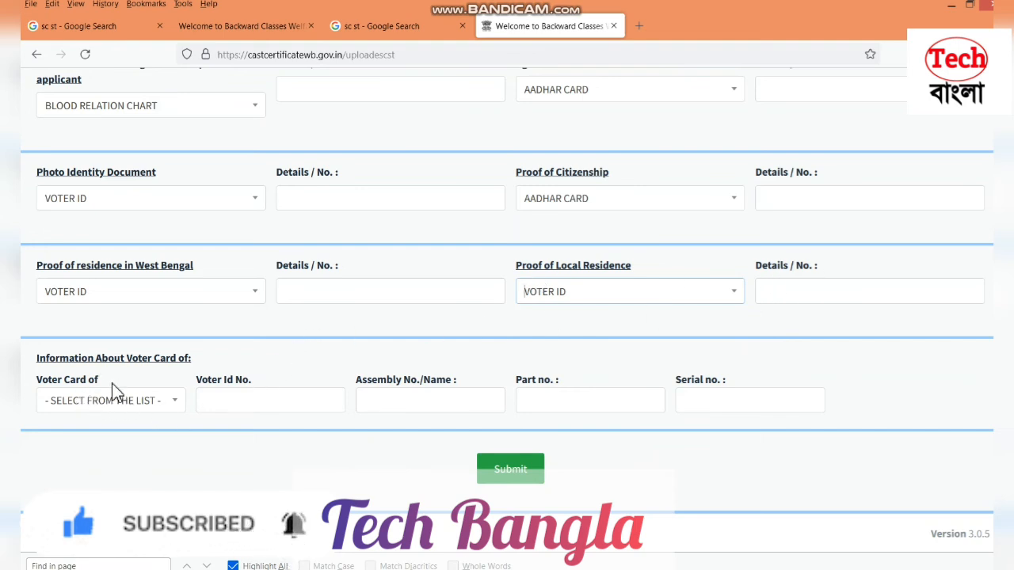
# Fill voter card details (SELF, voter ID number, assembly CHOPRA) and submit the documents form
pyautogui.click(105, 402)
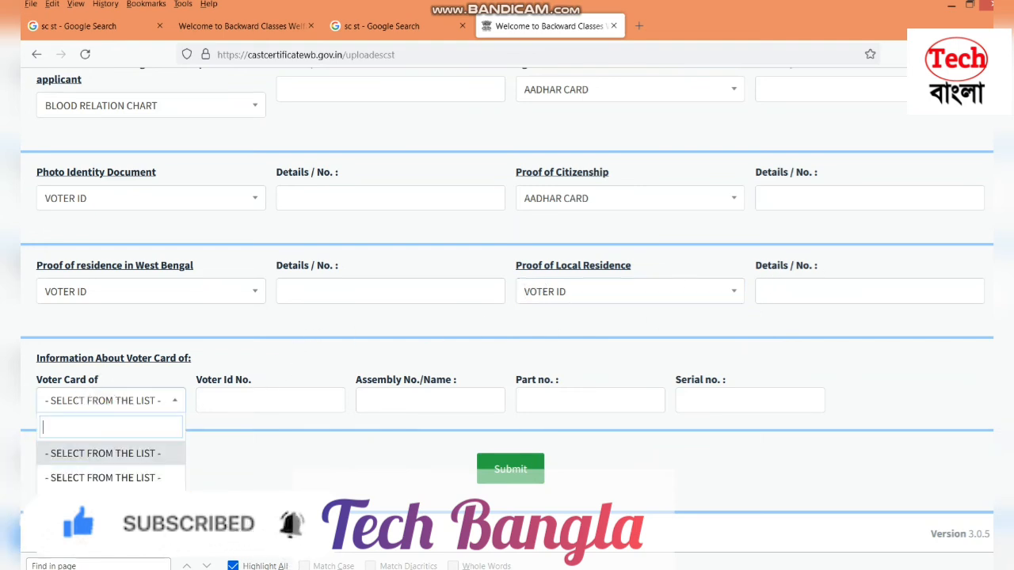
pyautogui.click(72, 547)
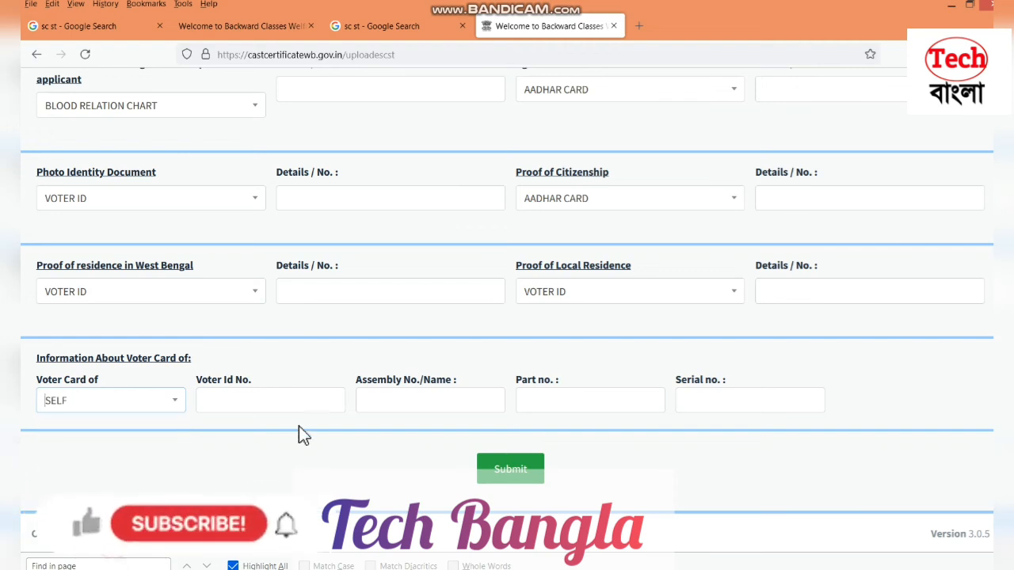
pyautogui.click(294, 399)
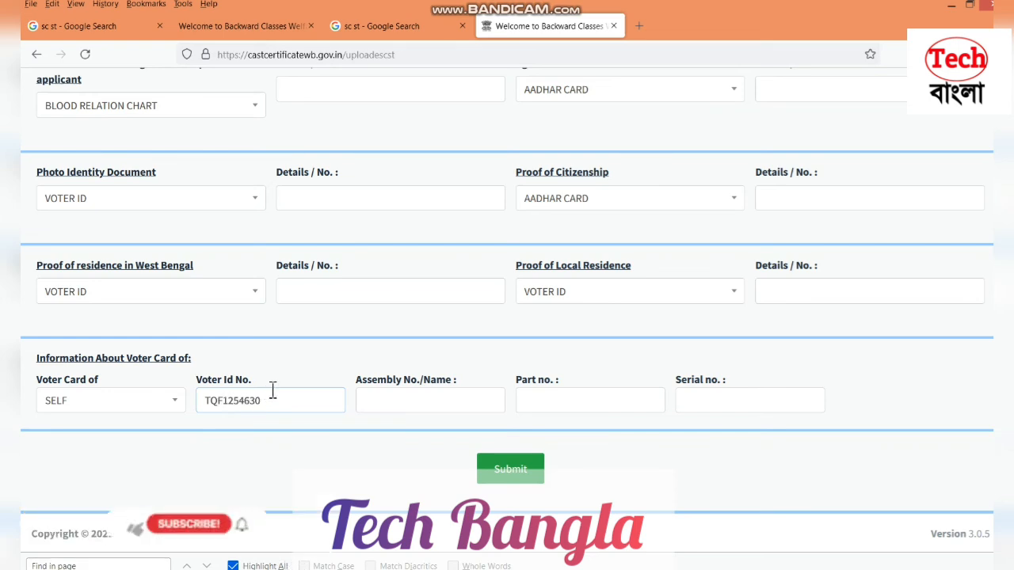
pyautogui.click(408, 400)
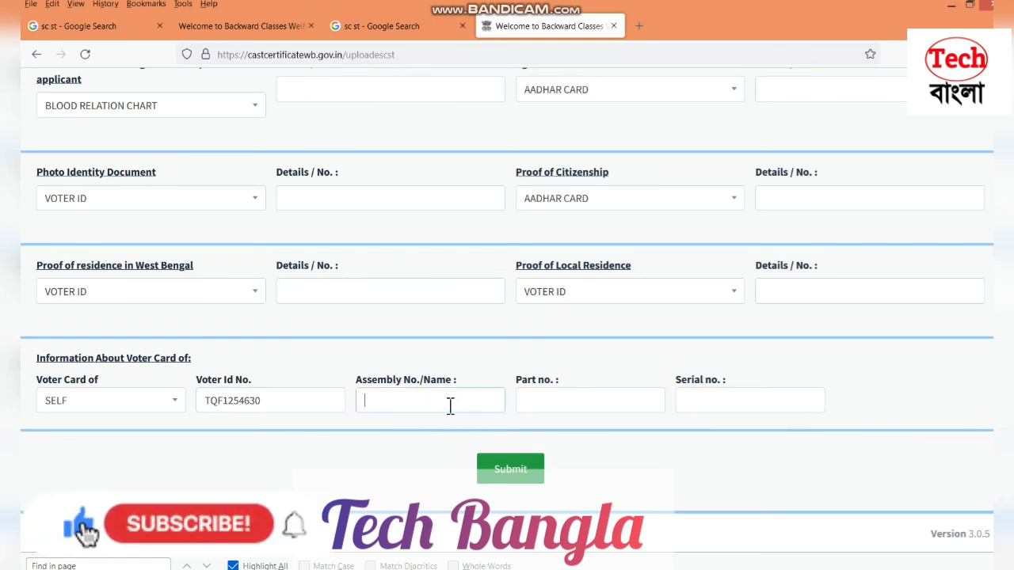
pyautogui.write('C')
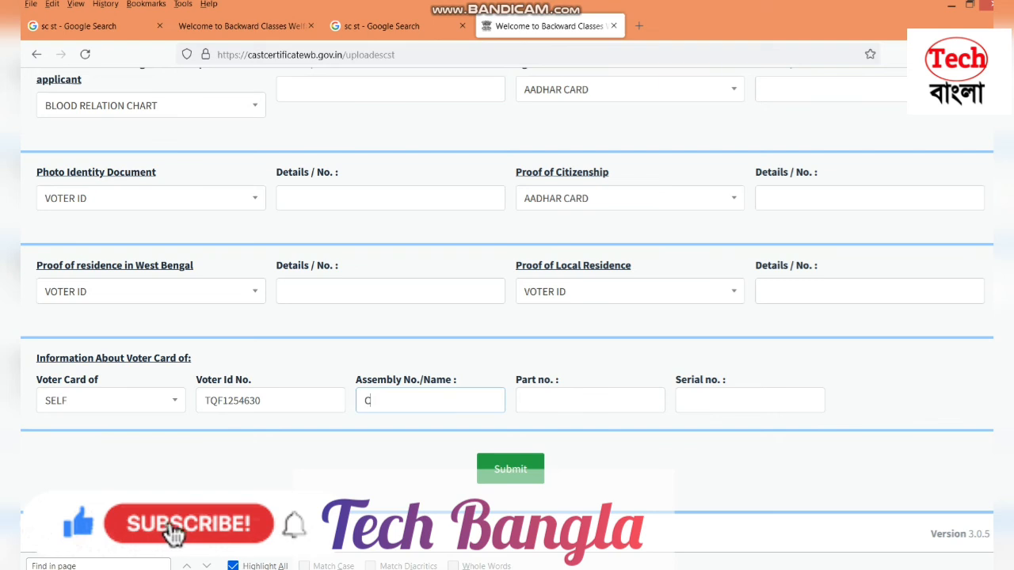
pyautogui.write('HOPRA')
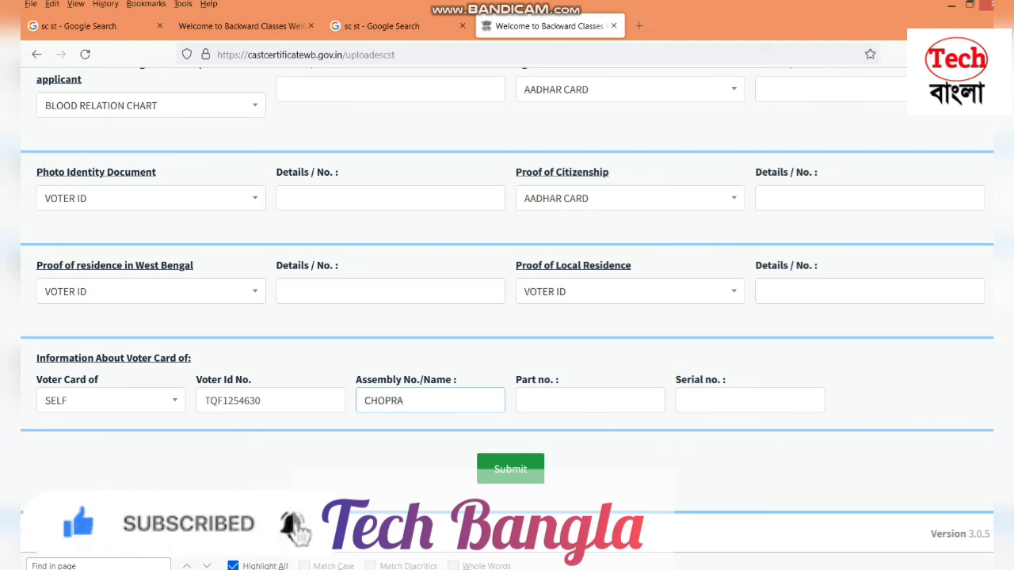
pyautogui.click(571, 399)
pyautogui.click(797, 410)
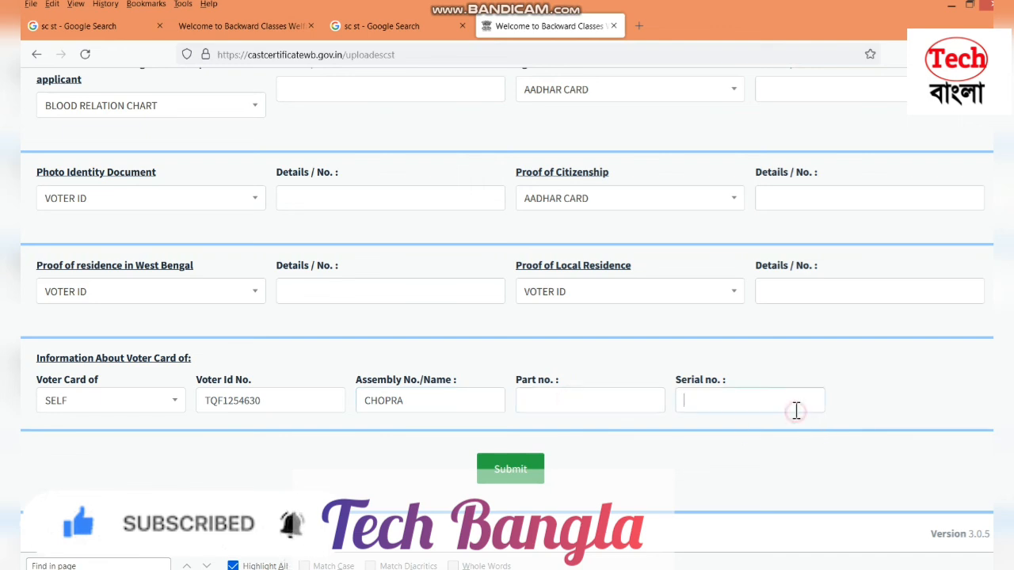
pyautogui.click(534, 479)
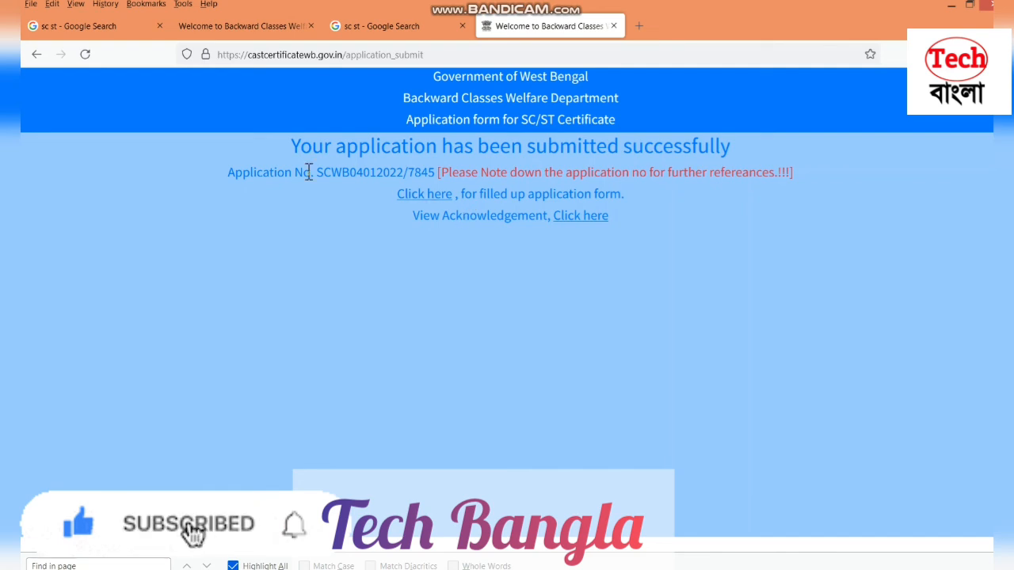
# Review the submission success message and the assigned application number
pyautogui.moveTo(277, 146); pyautogui.dragTo(775, 145)
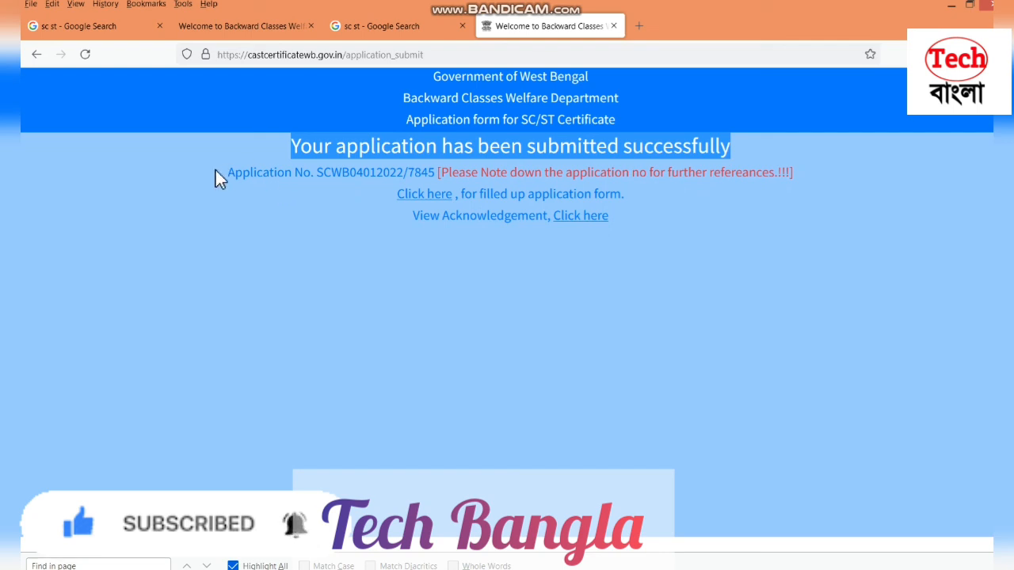
pyautogui.moveTo(217, 175); pyautogui.dragTo(356, 173)
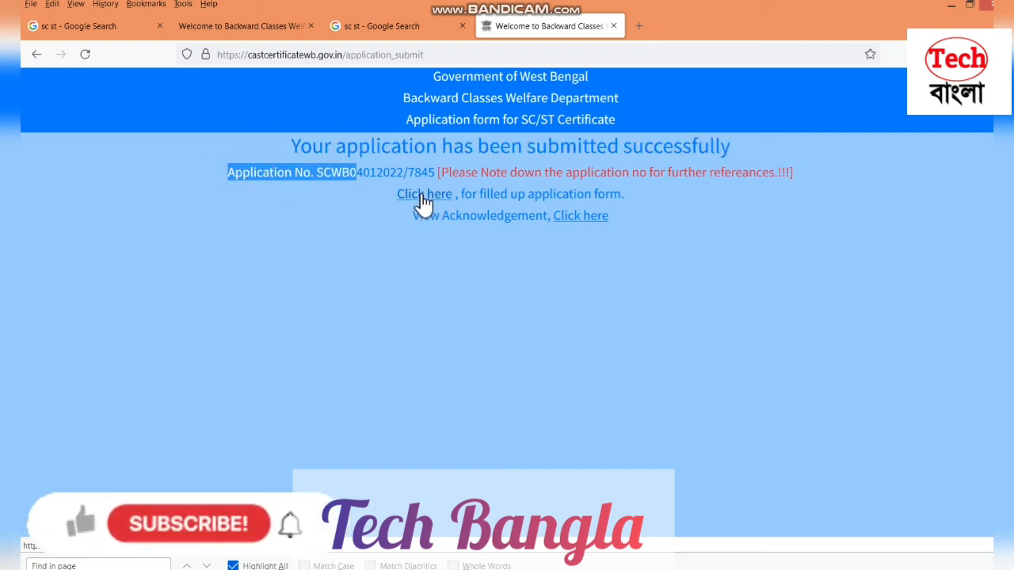
pyautogui.moveTo(646, 196); pyautogui.dragTo(629, 214)
pyautogui.click(397, 217)
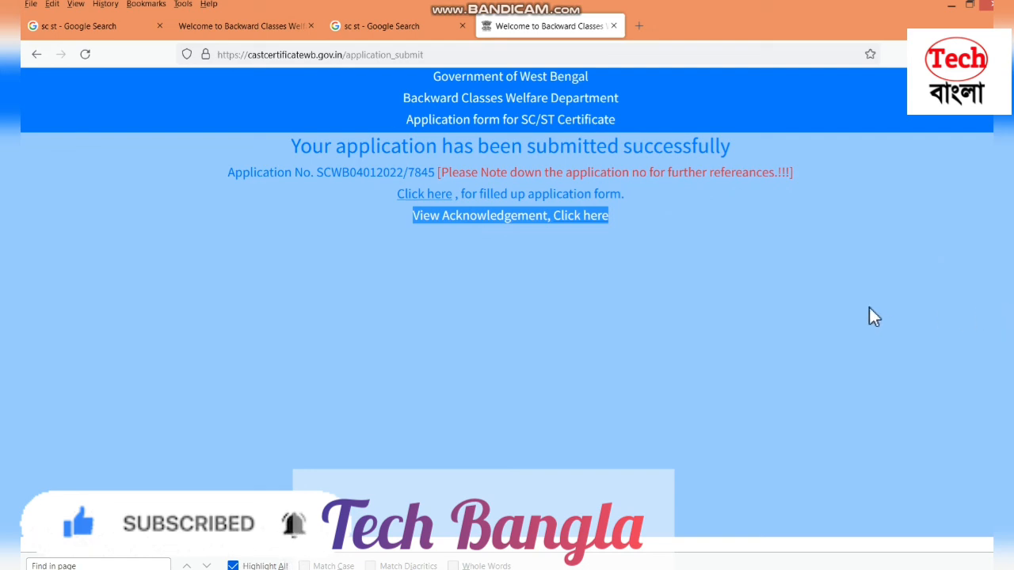
pyautogui.click(875, 569)
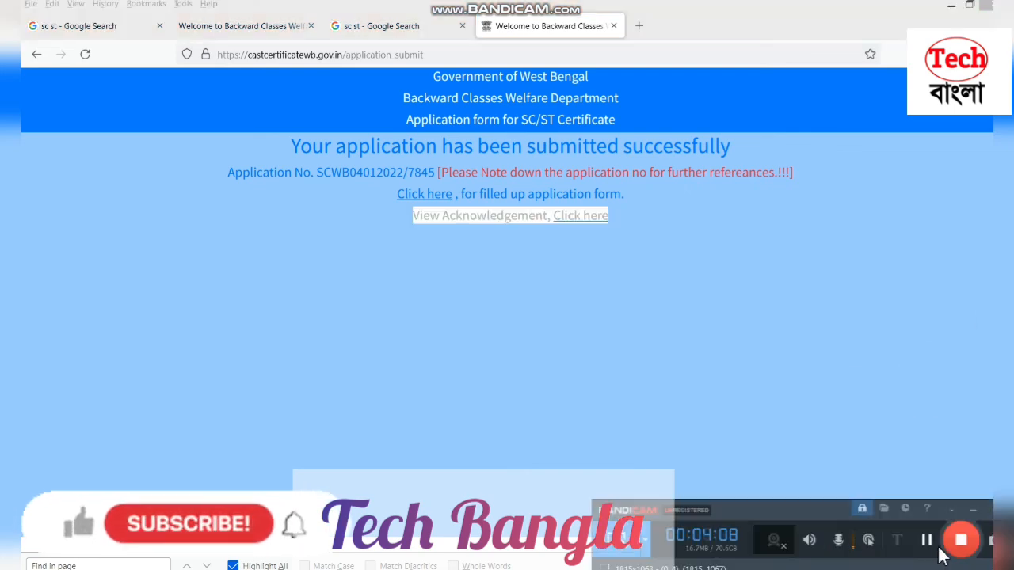